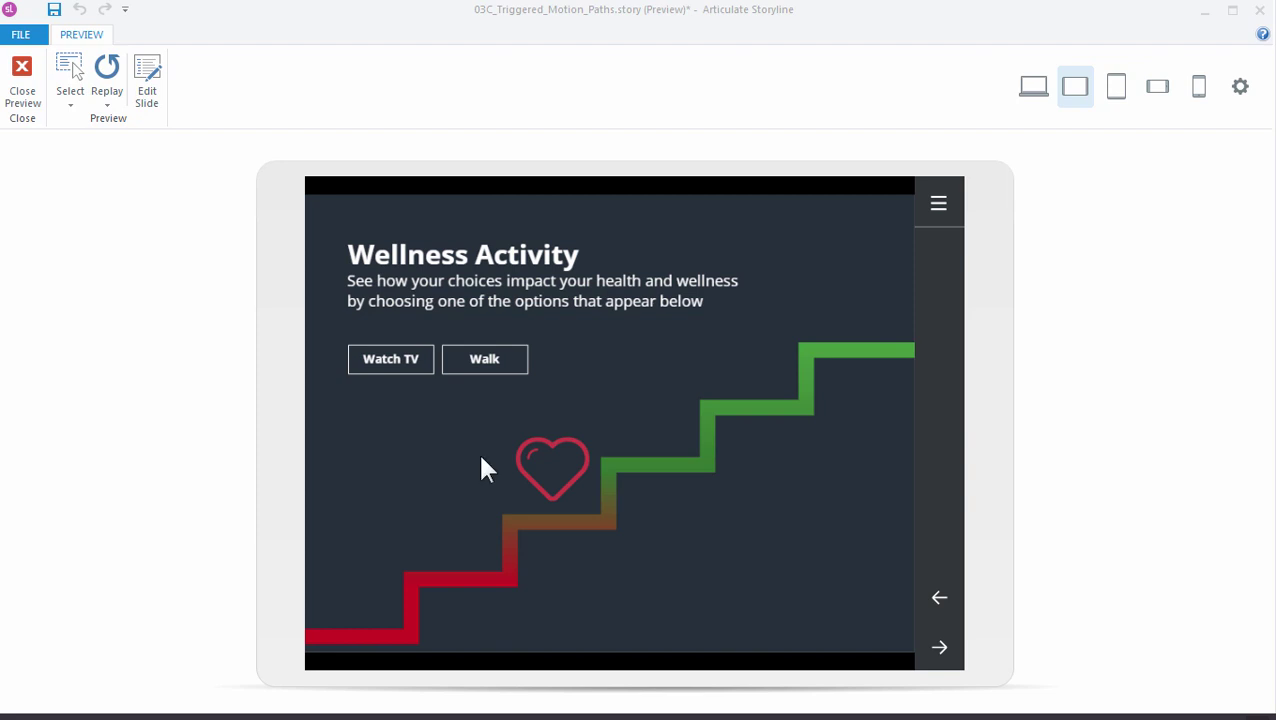
Step: Play through the Wellness Activity preview by choosing Watch TV, Carrots, Water, Fish and Frown
left_click(372, 370)
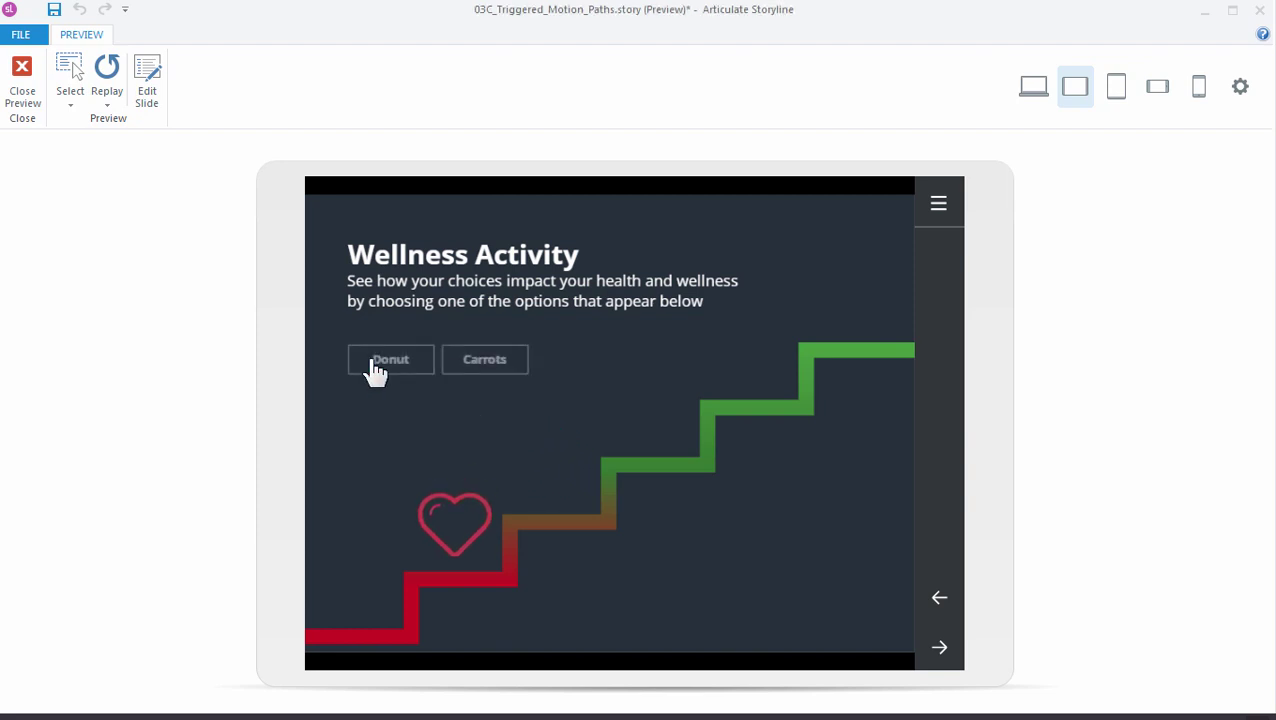
left_click(462, 370)
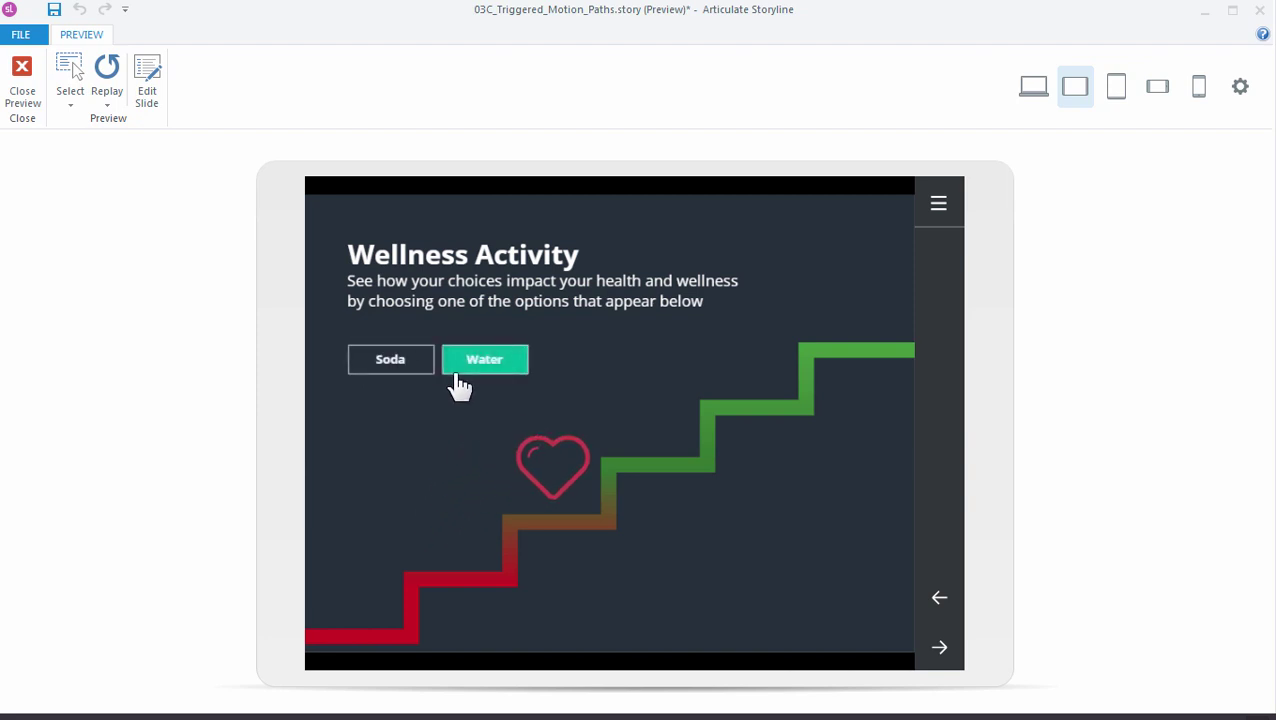
left_click(458, 370)
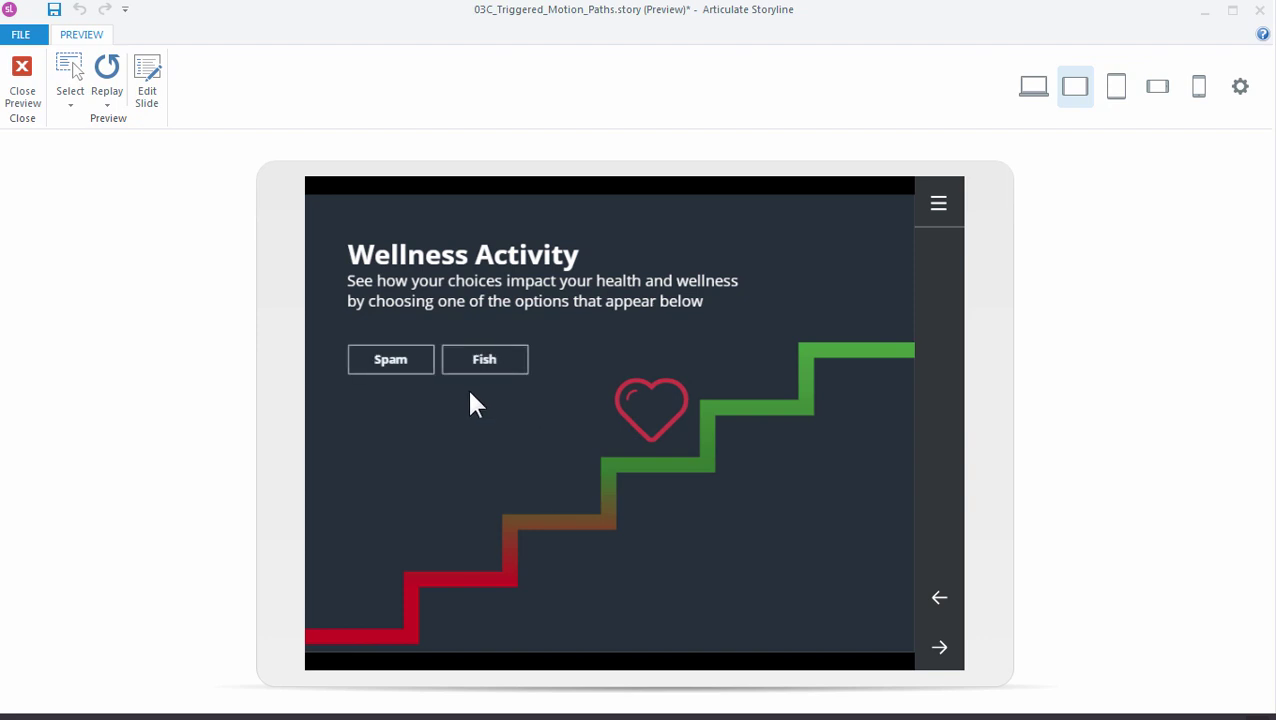
left_click(476, 368)
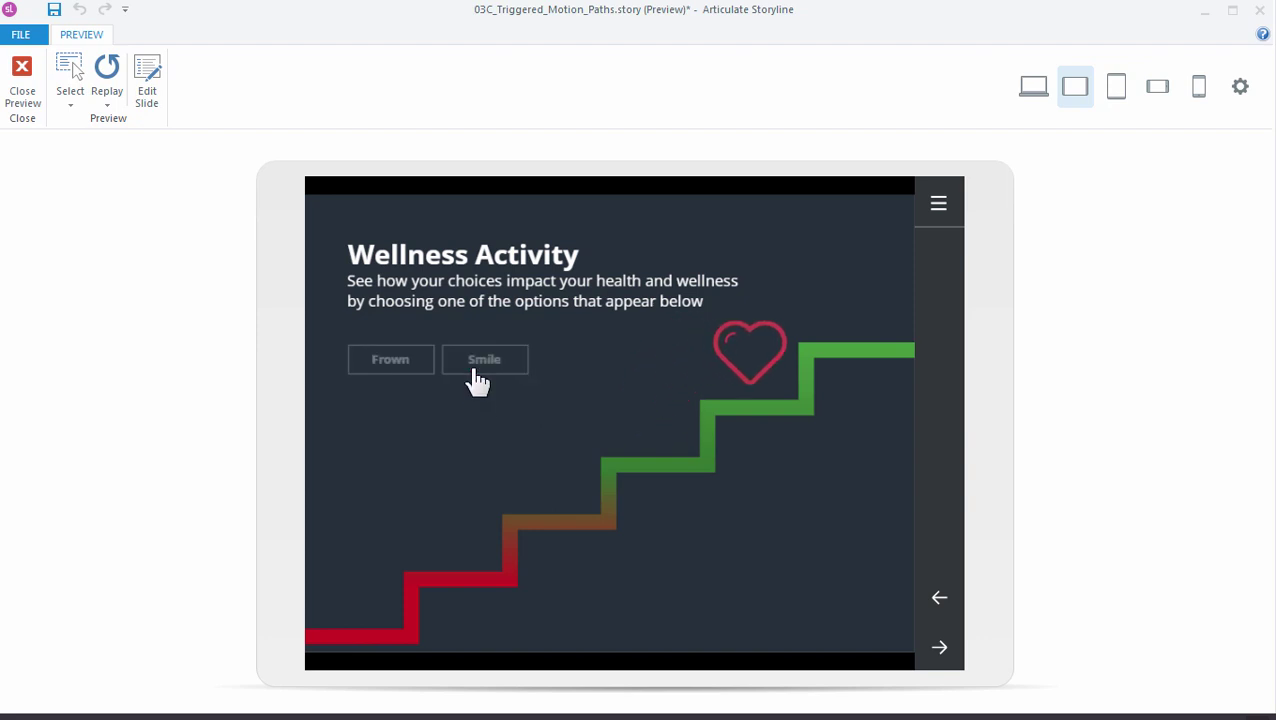
left_click(423, 368)
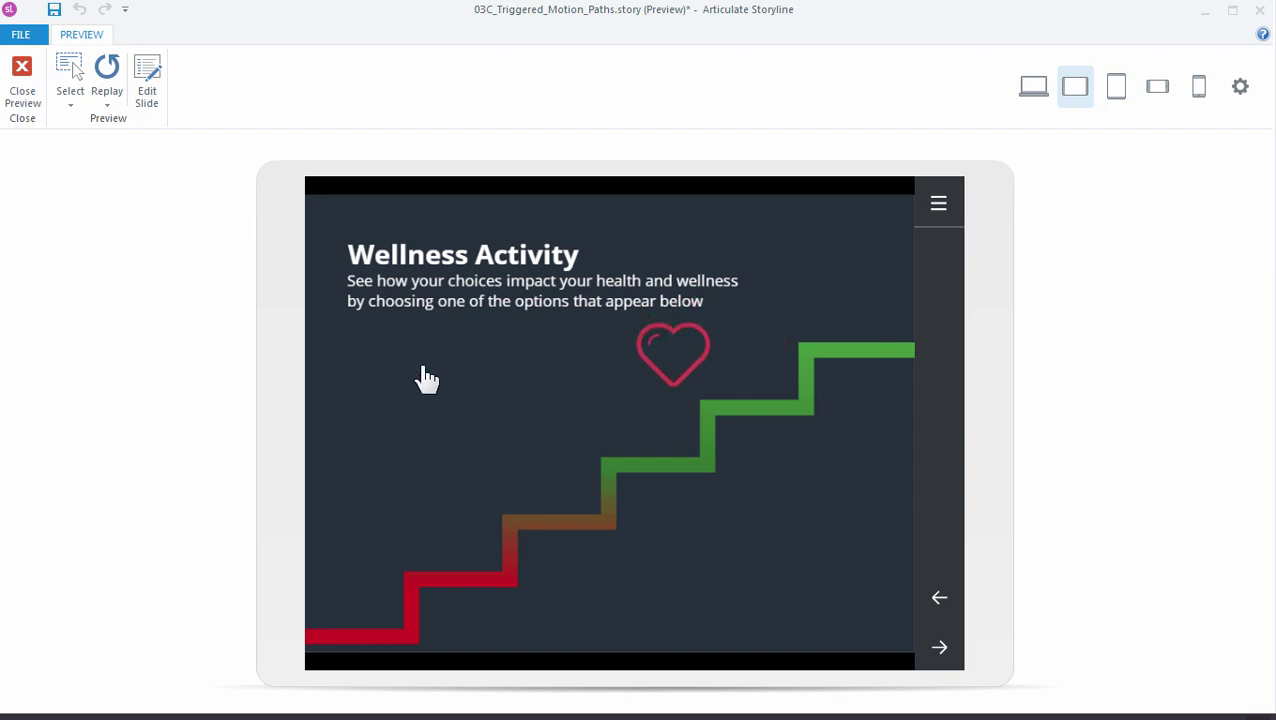
left_click(424, 381)
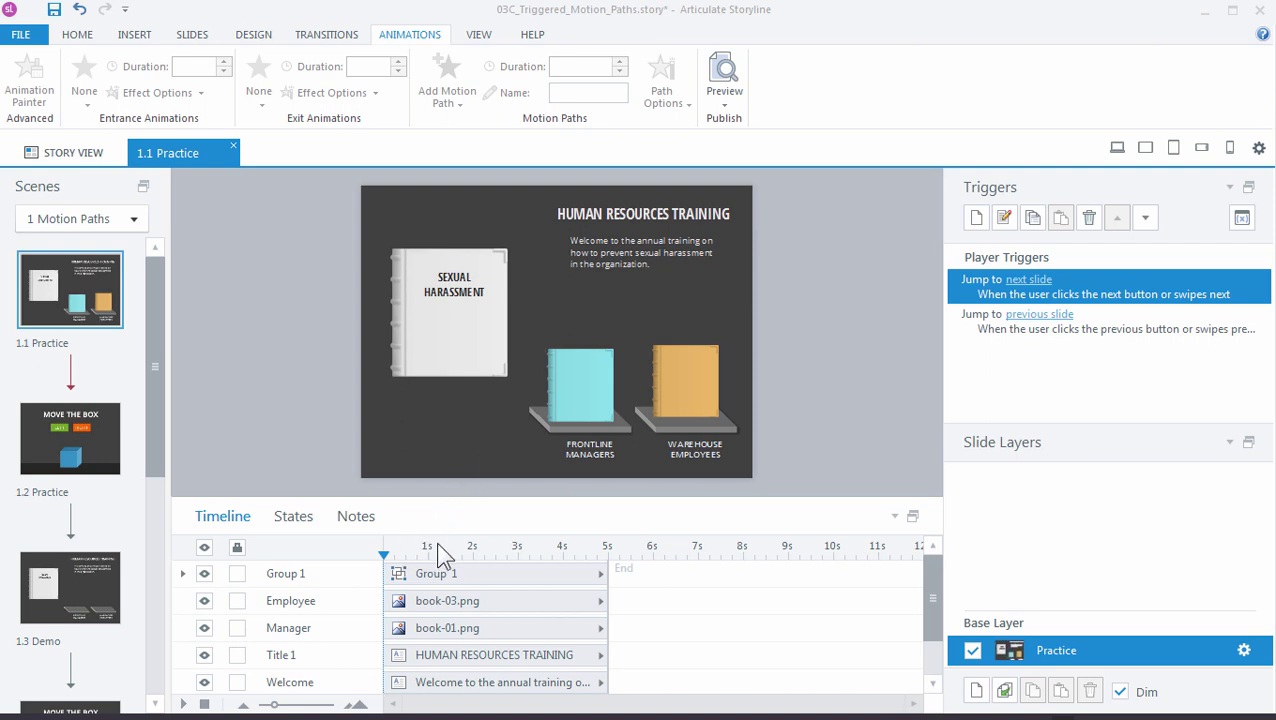
Step: Hide the white Sexual Harassment book group and stack the Manager and Employee books where it stood
mouse_move(582, 408)
left_mouse_down()
mouse_move(501, 341)
mouse_move(471, 341)
mouse_move(504, 333)
mouse_move(591, 407)
left_mouse_up()
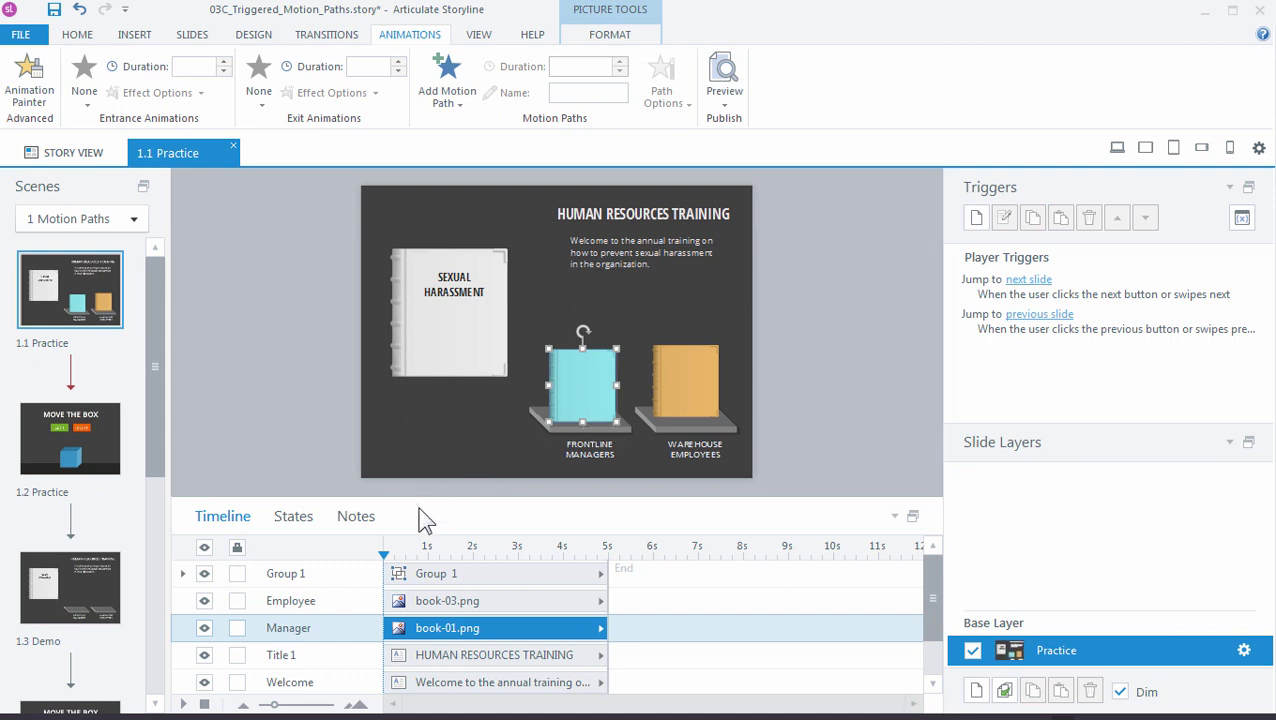
left_click(459, 350)
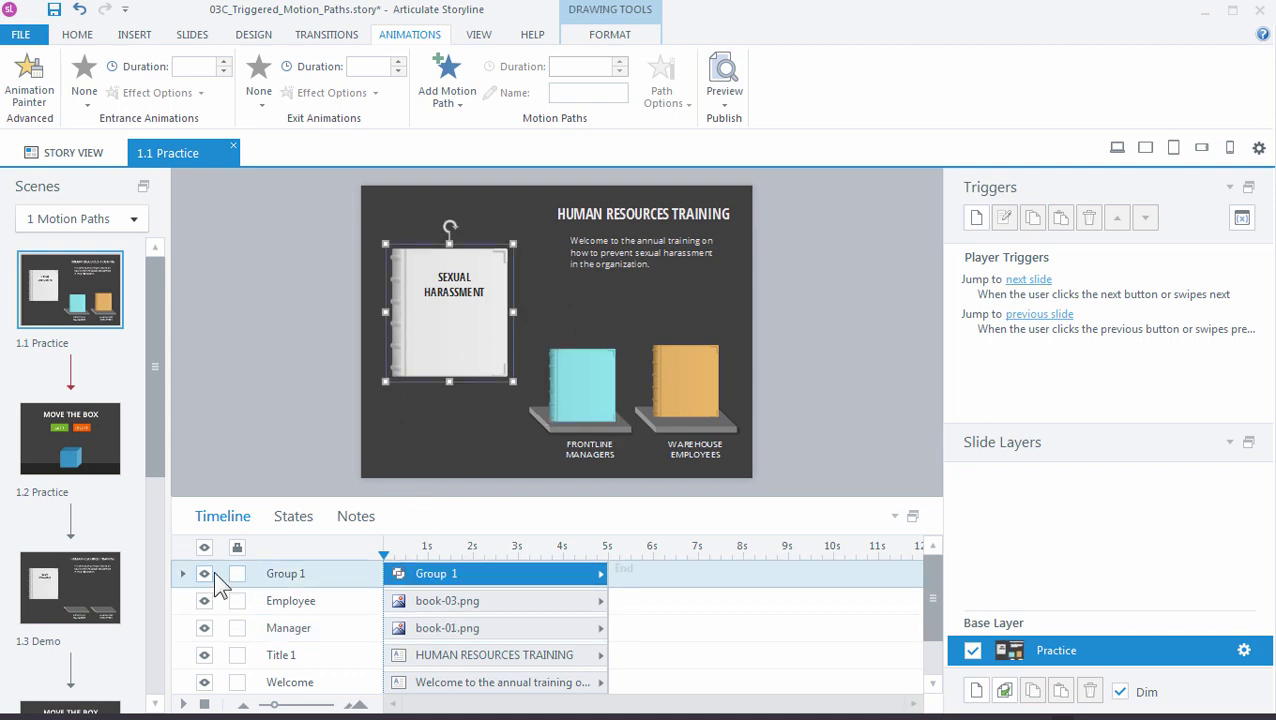
left_click(205, 575)
left_click_drag(576, 372, 453, 316)
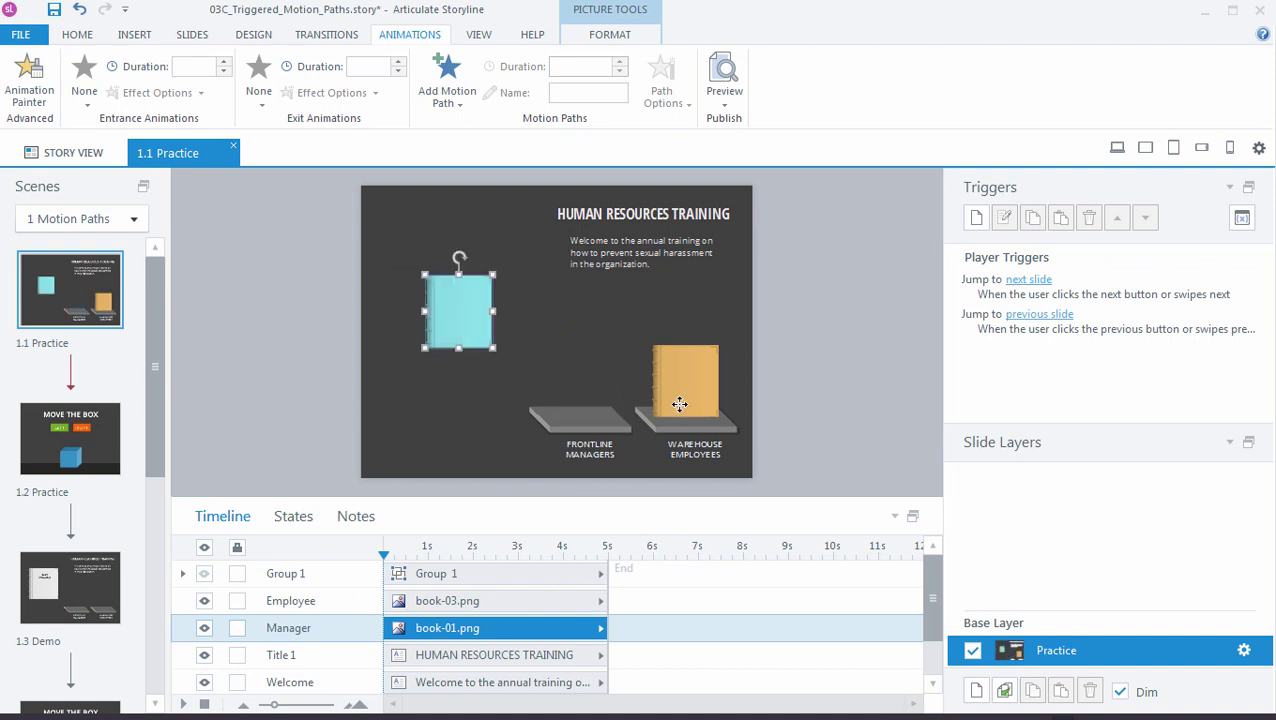
left_click_drag(678, 405, 452, 338)
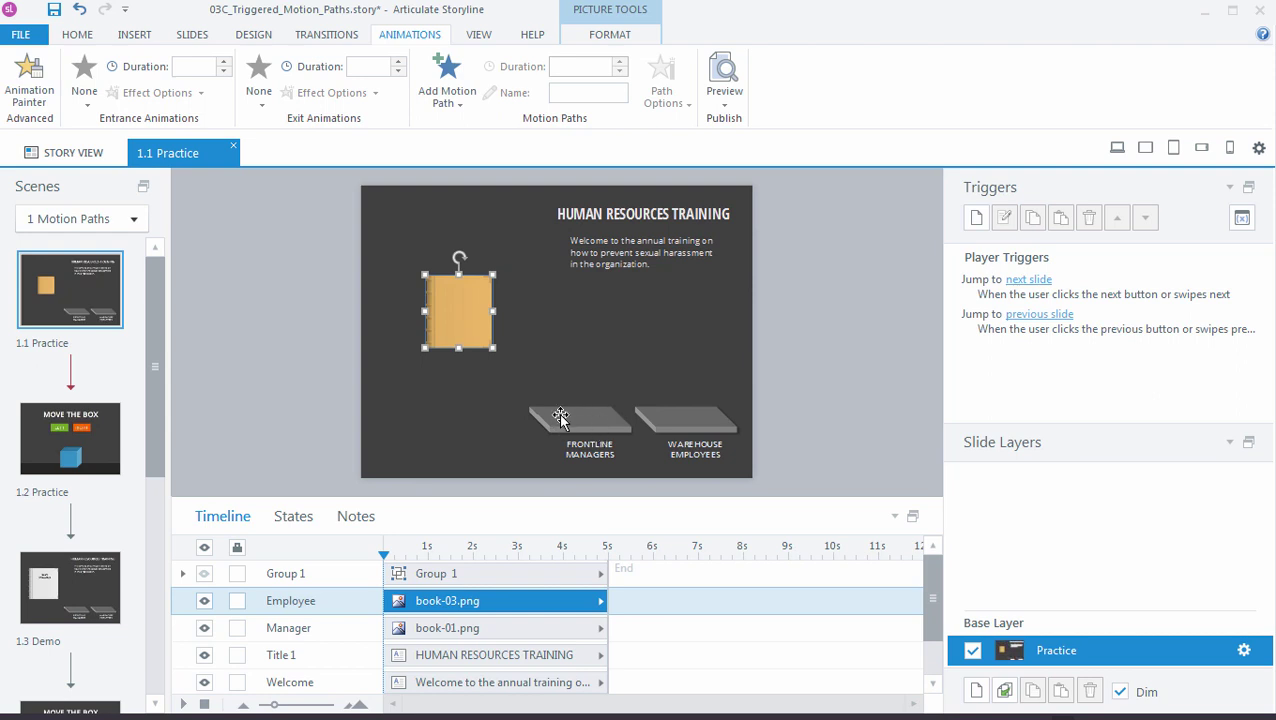
Step: Hide the Employee book and give the Manager book a Turns motion path ending on the Frontline Managers shelf
left_click(205, 601)
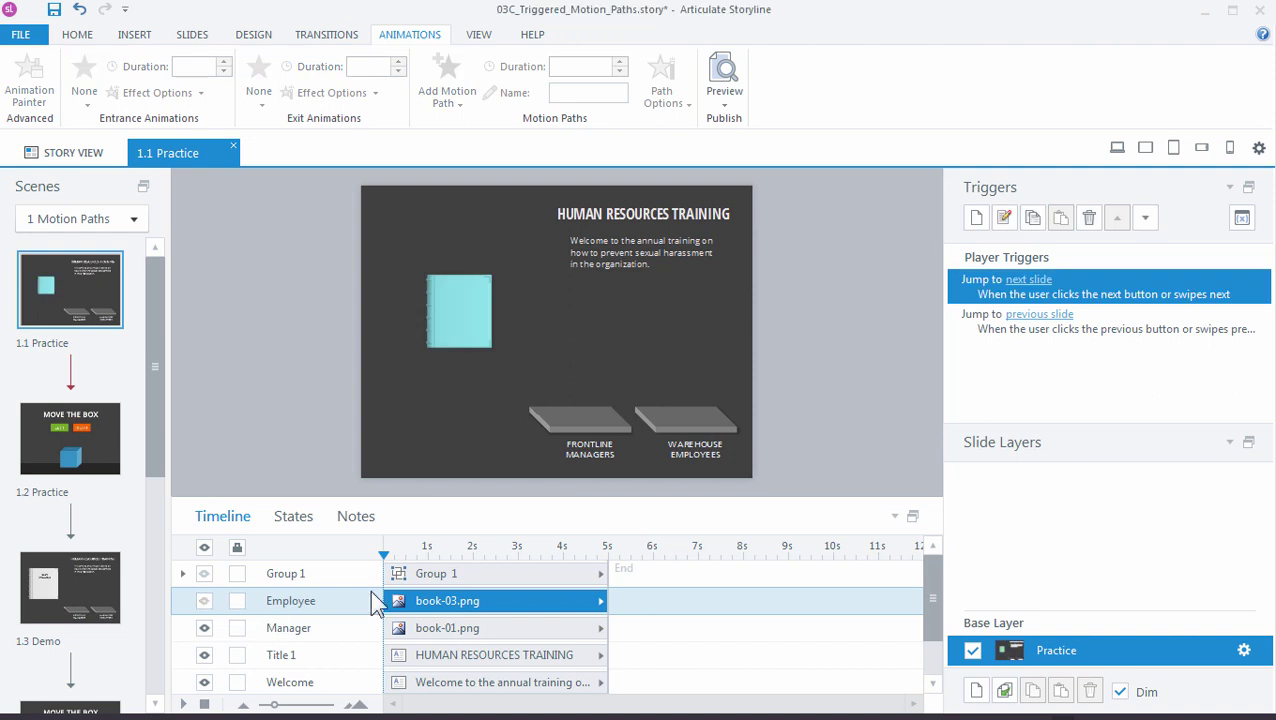
left_click(476, 328)
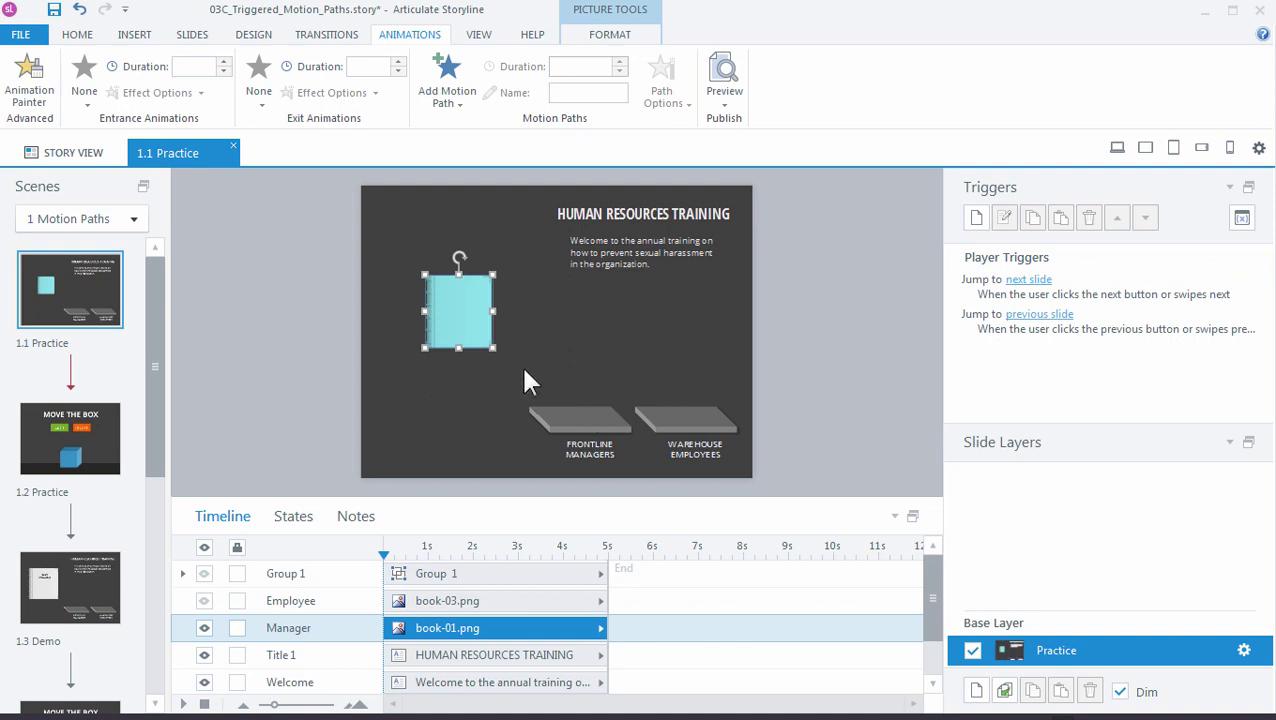
left_click(463, 99)
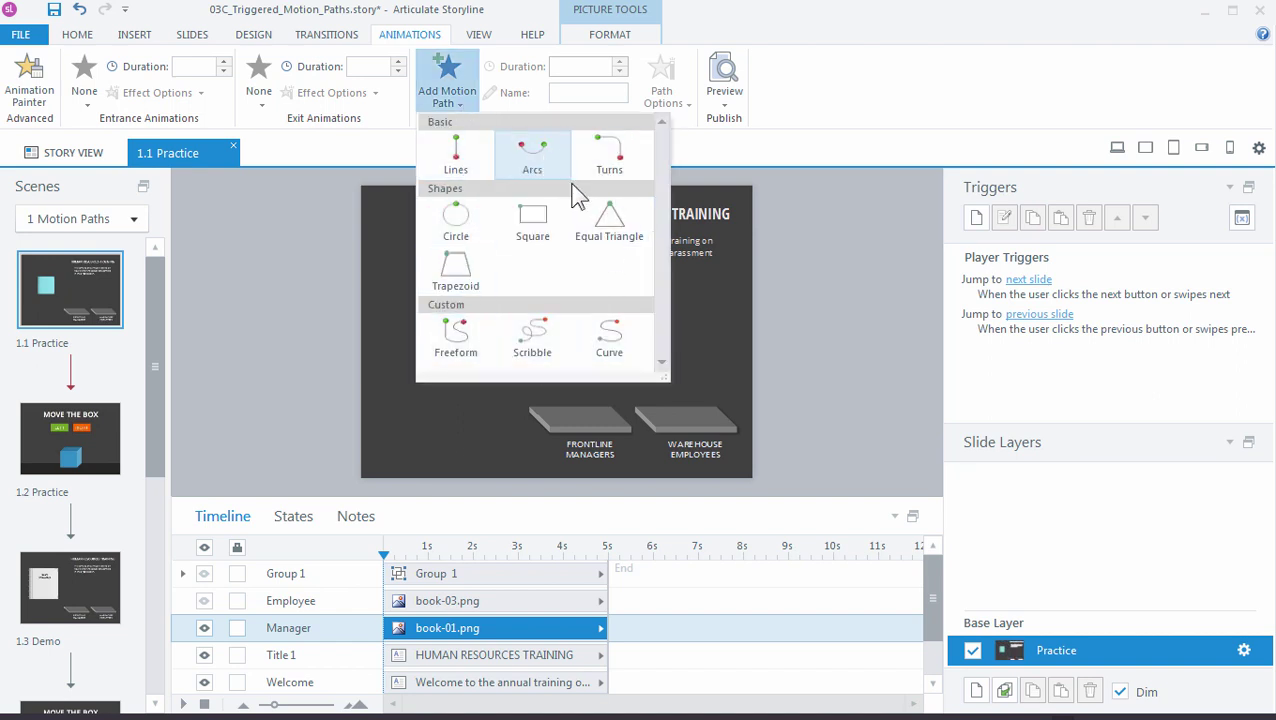
left_click(620, 158)
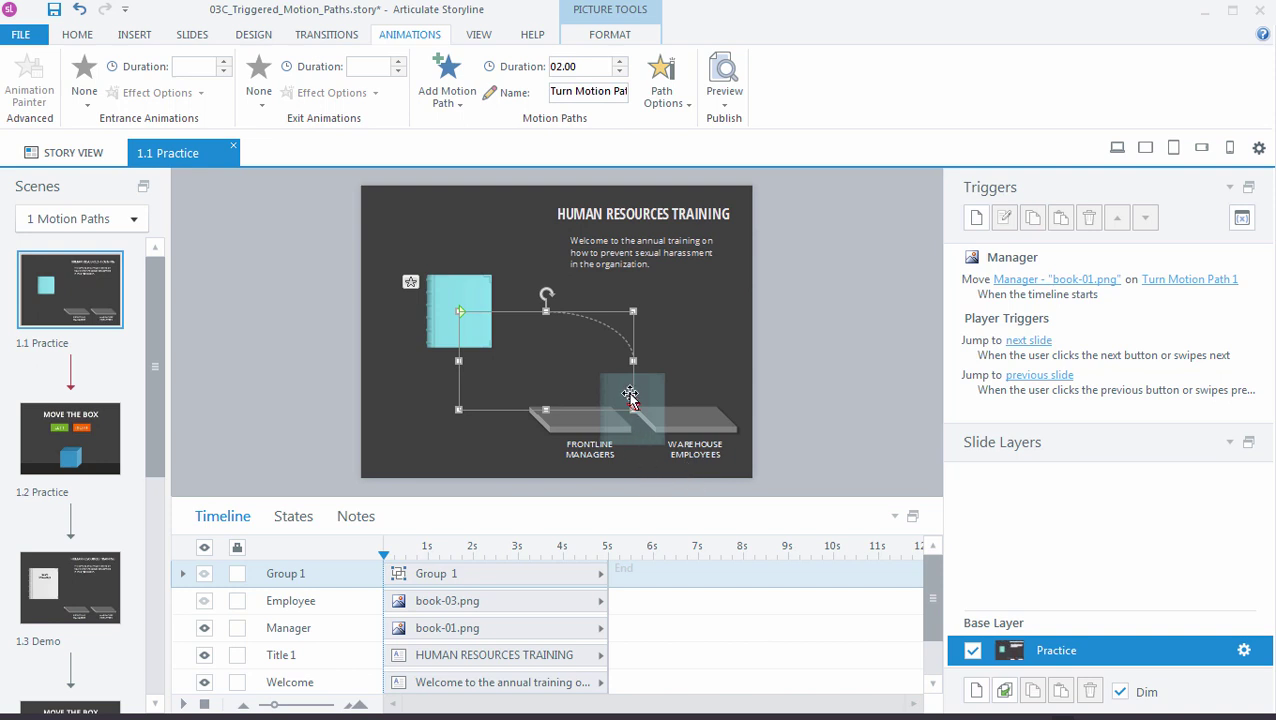
left_click_drag(632, 361, 578, 360)
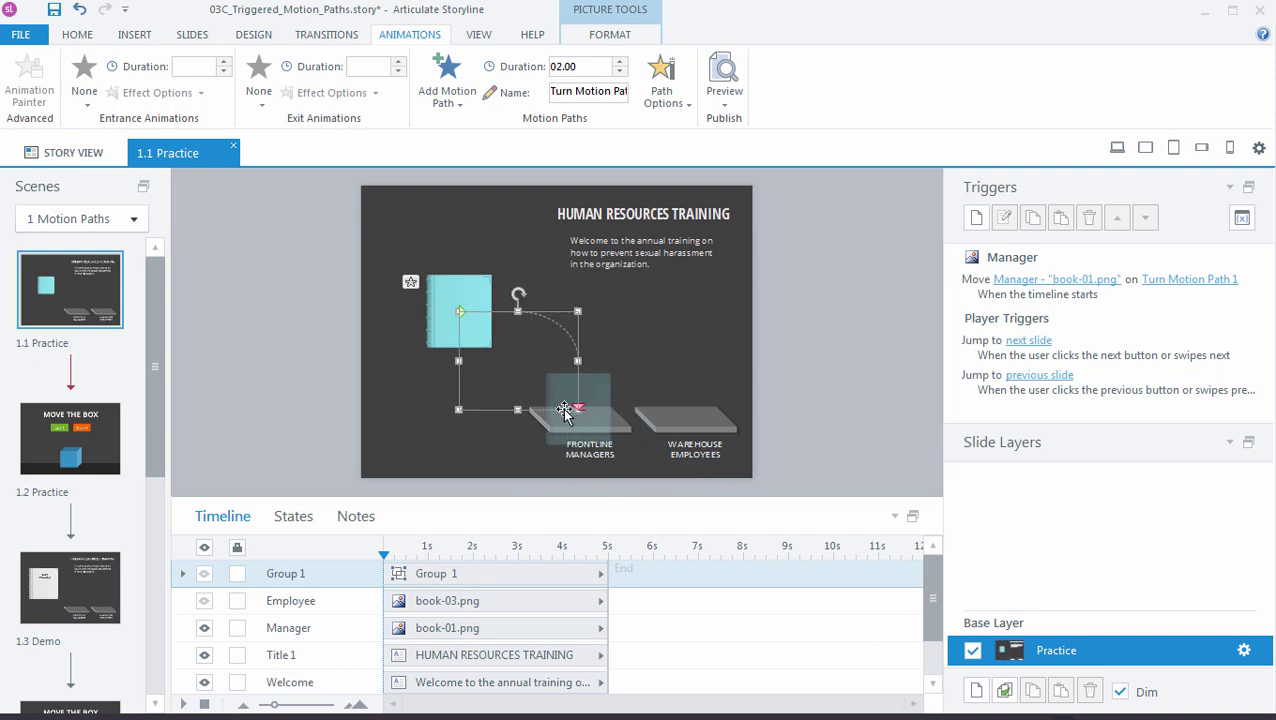
left_click_drag(585, 418, 579, 381)
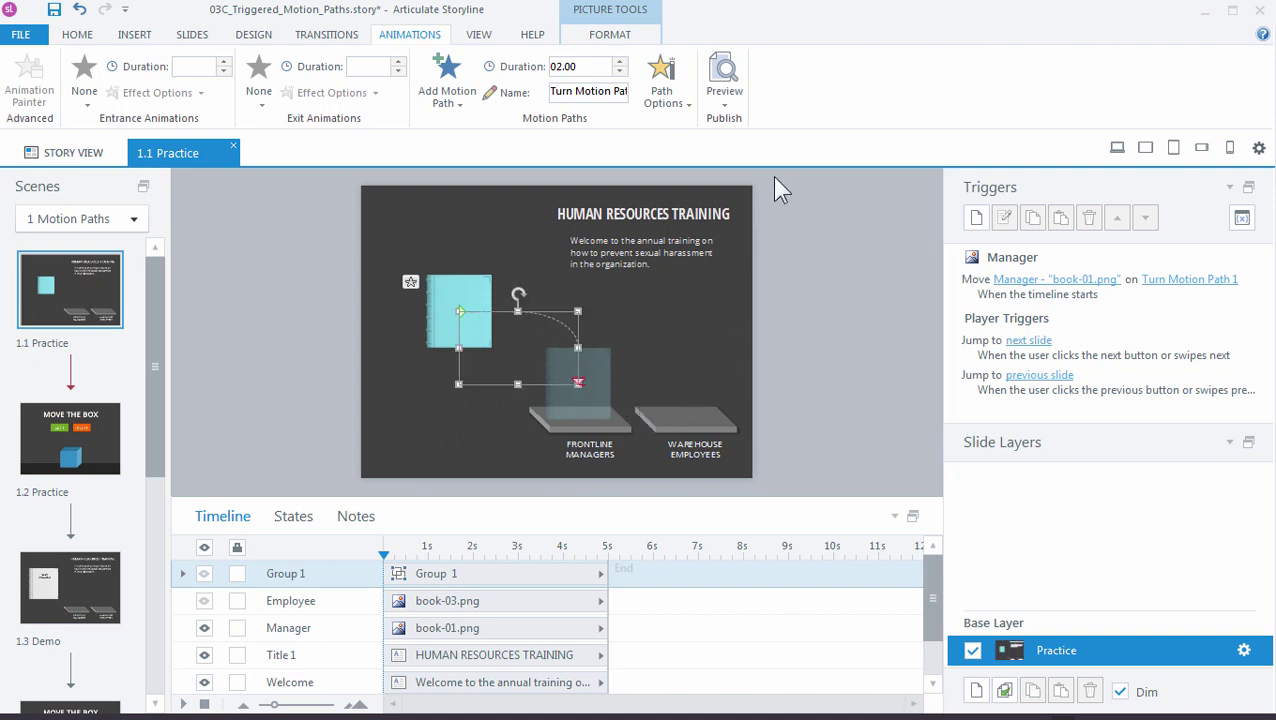
Step: Preview this slide to watch the Manager book's motion, and return to the editor
left_click(726, 104)
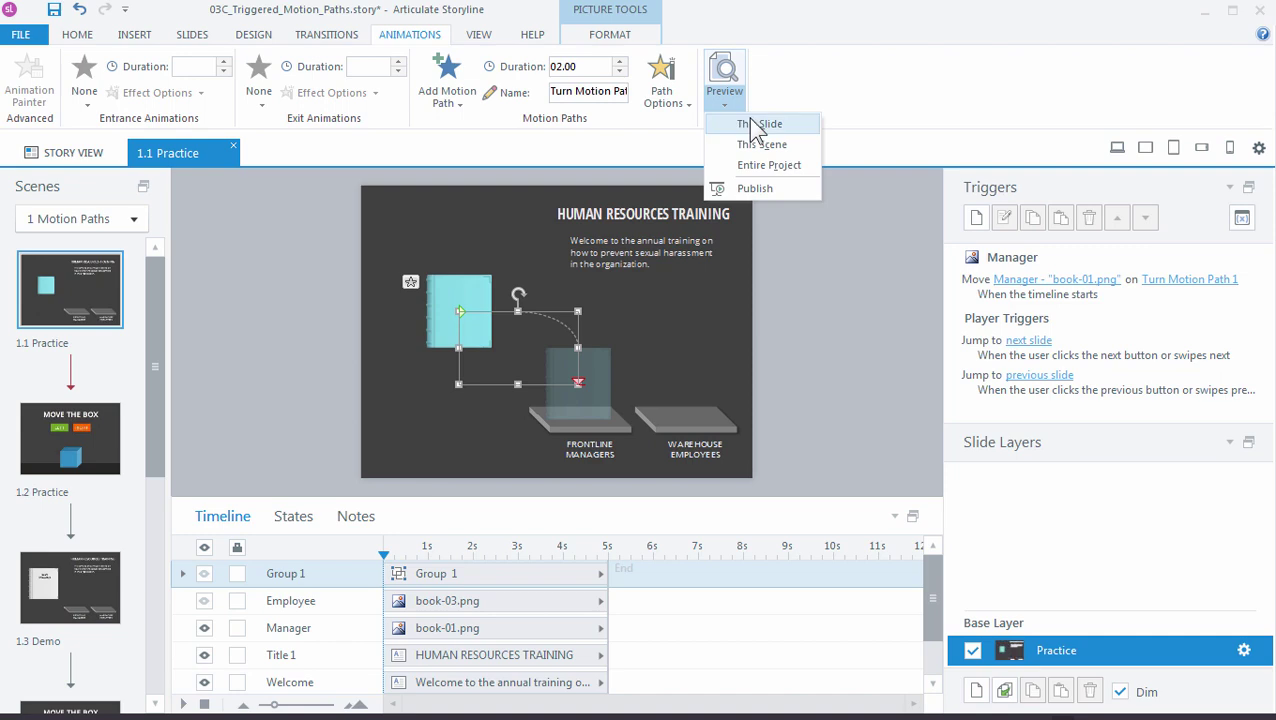
left_click(751, 122)
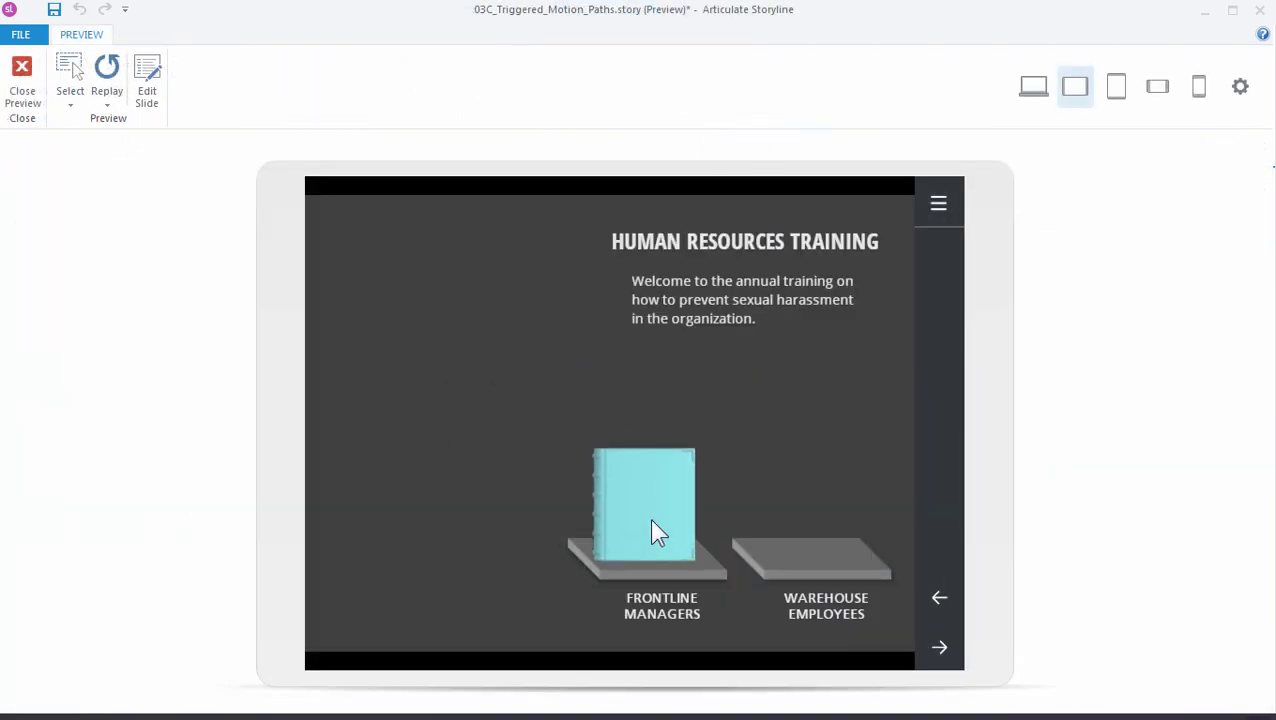
left_click(22, 95)
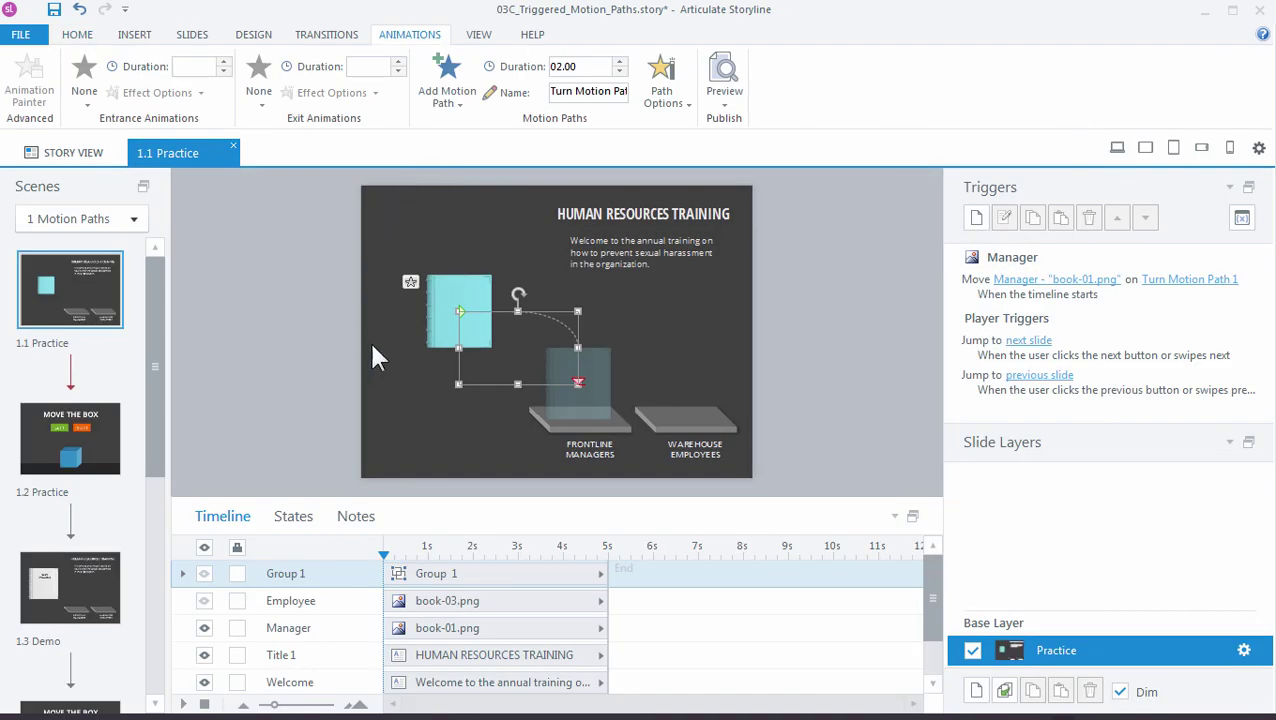
Step: Show the Employee book and copy the Manager book's motion path onto it with Animation Painter
left_click(474, 298)
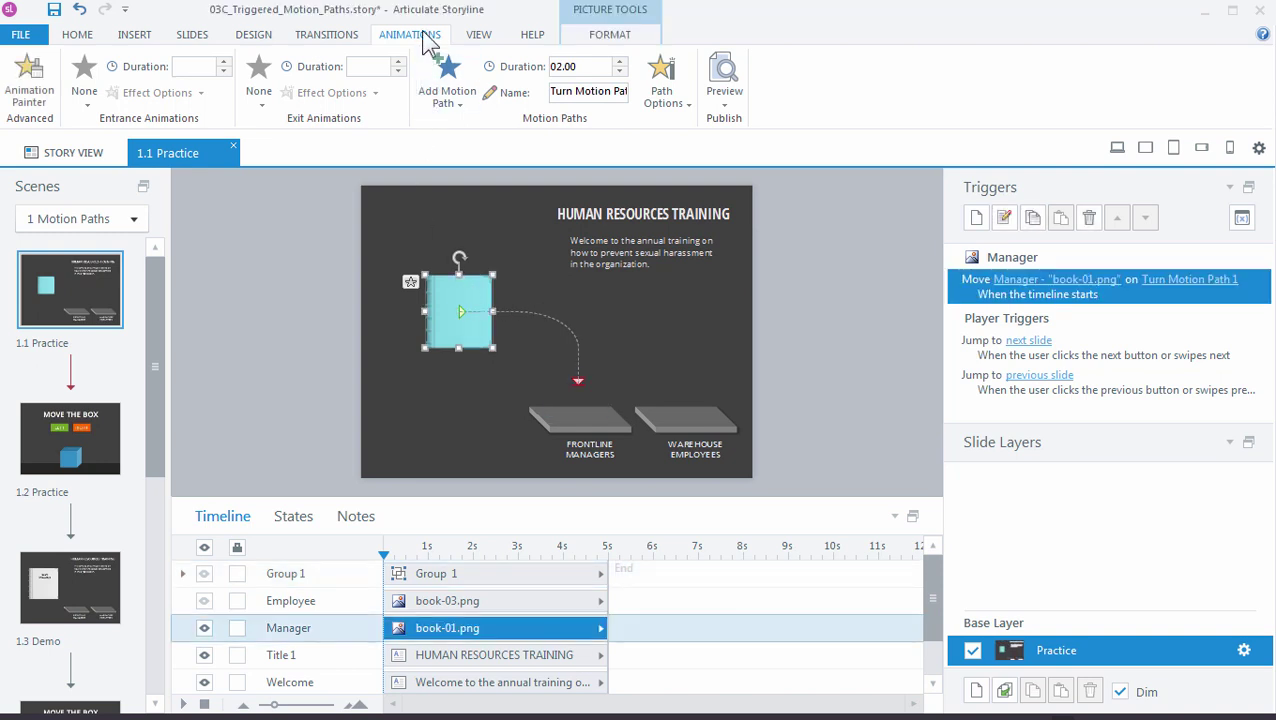
left_click(31, 102)
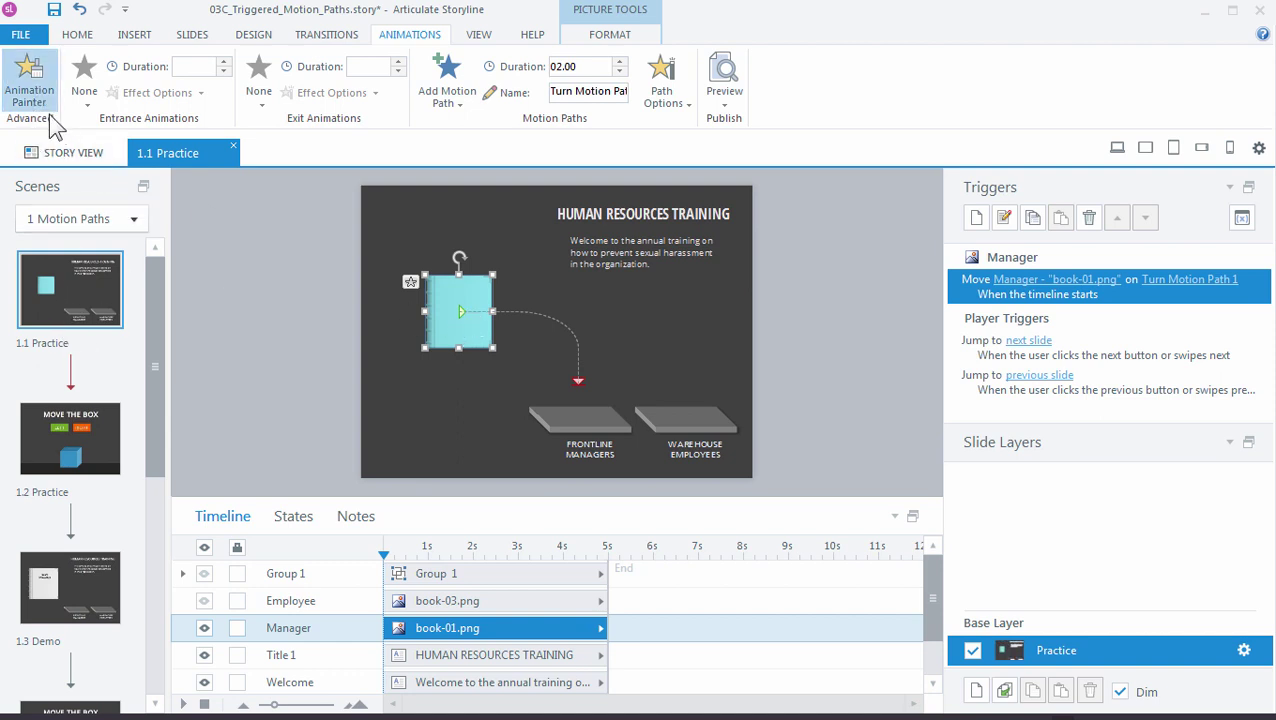
left_click(204, 600)
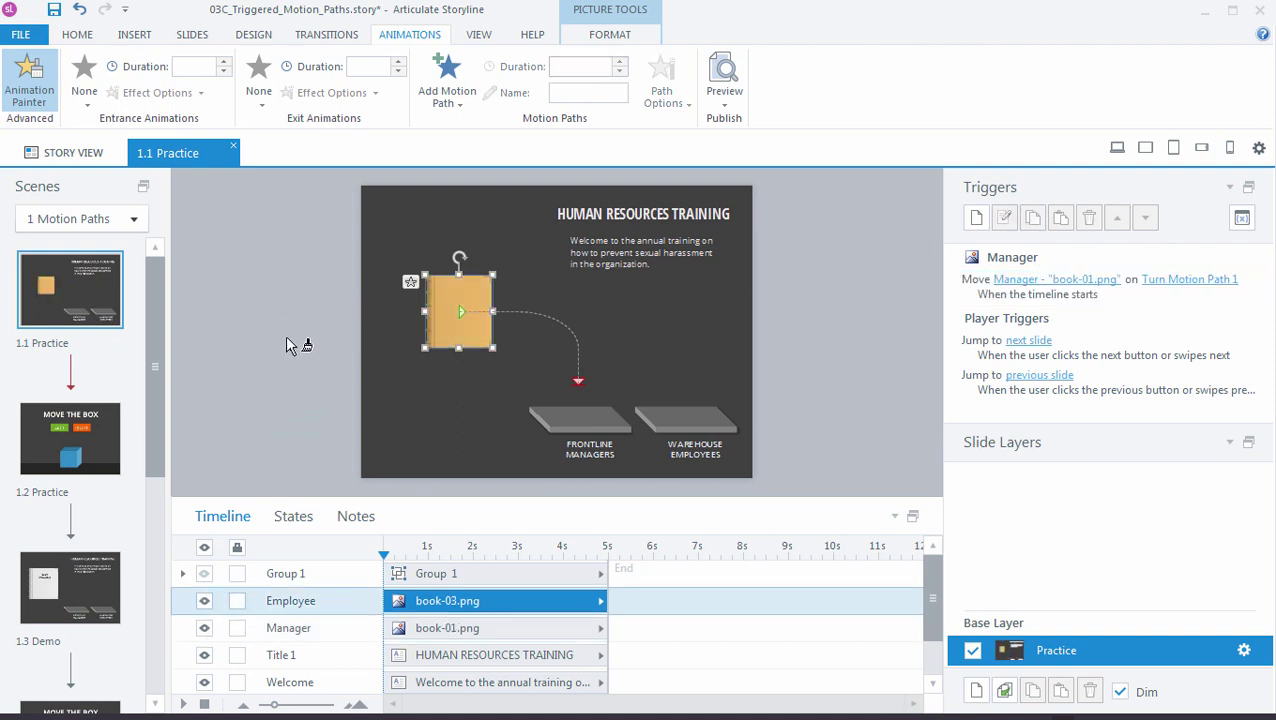
left_click(469, 340)
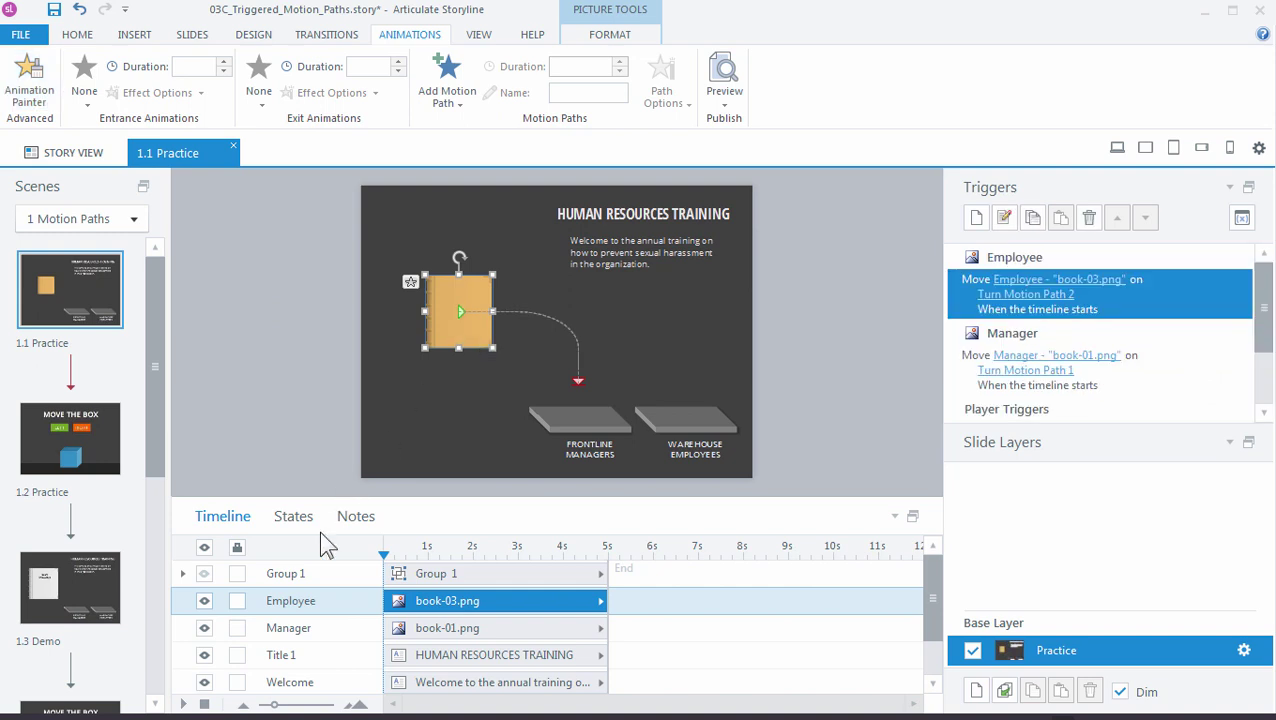
Step: Stretch the Employee book's motion path so that it ends on the Warehouse Employees shelf
left_click_drag(450, 282, 571, 262)
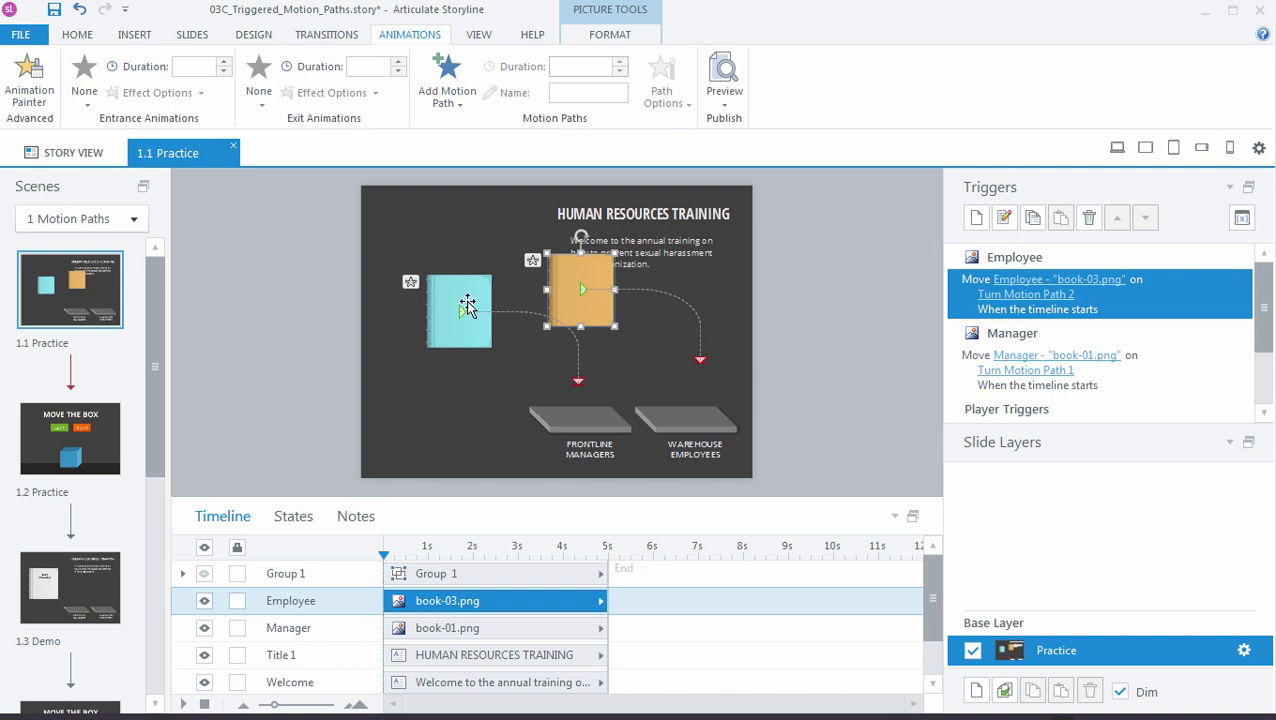
left_click(80, 10)
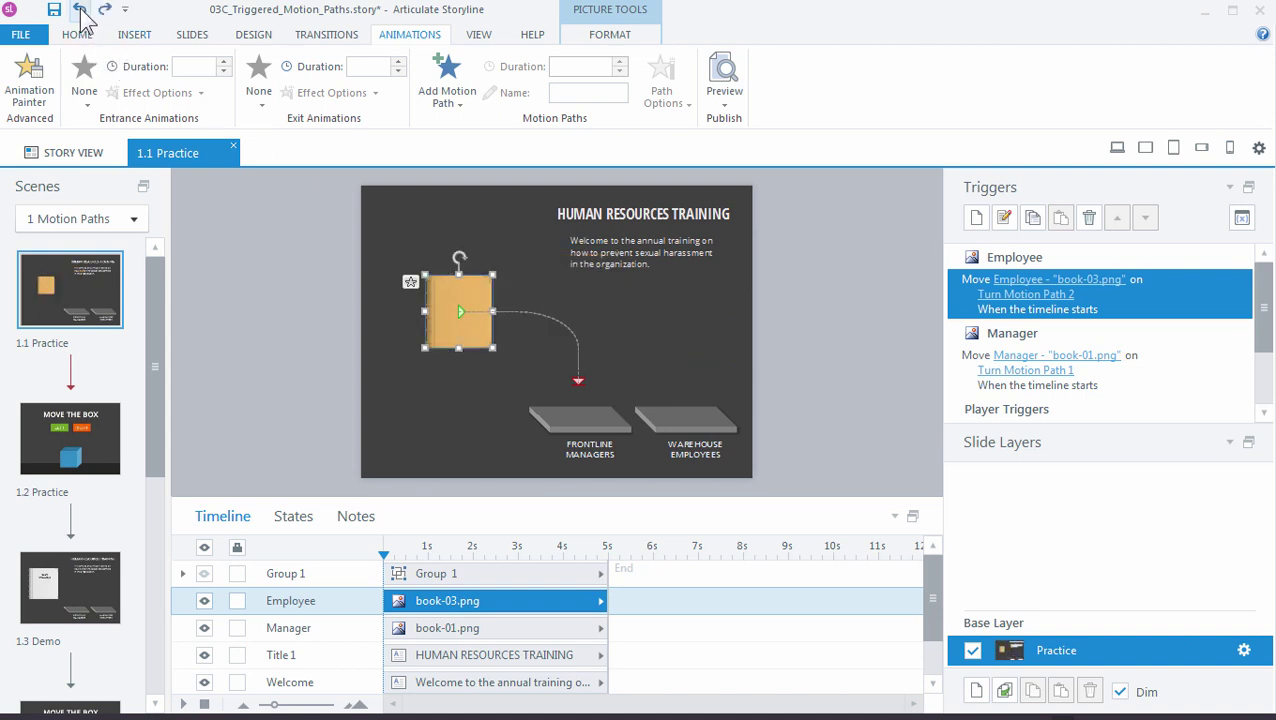
left_click(537, 316)
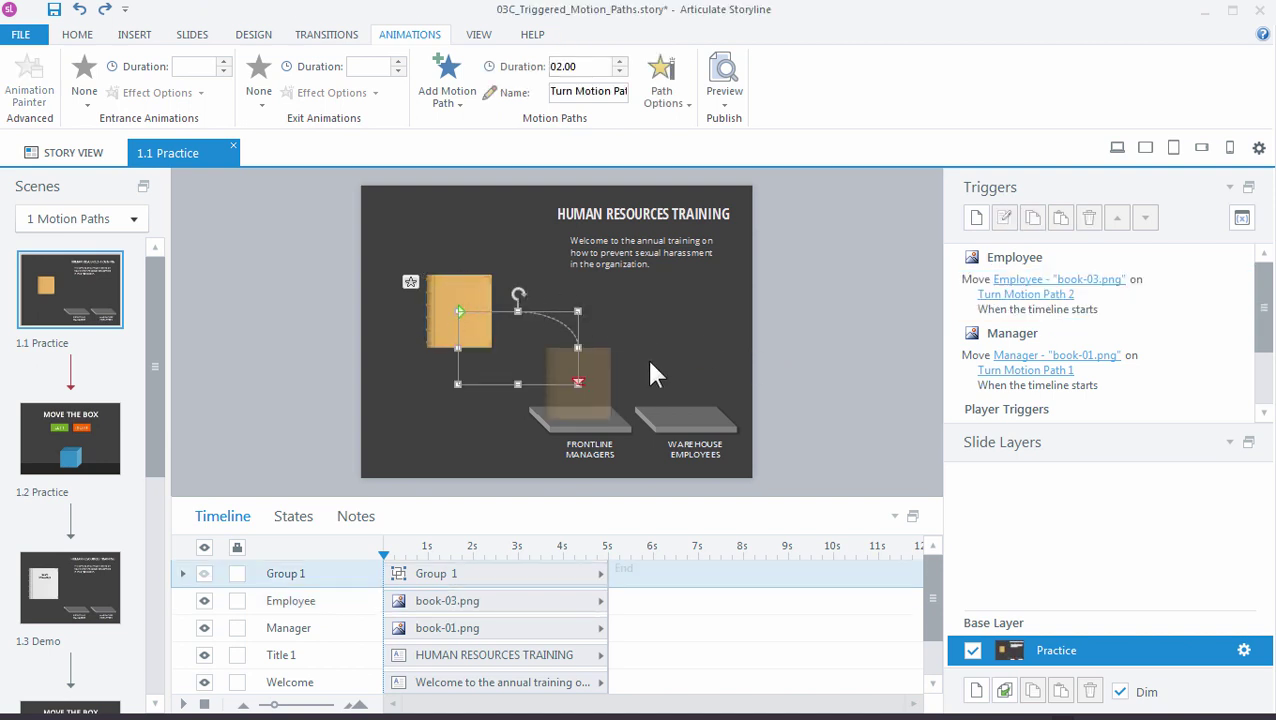
left_click_drag(578, 353, 688, 355)
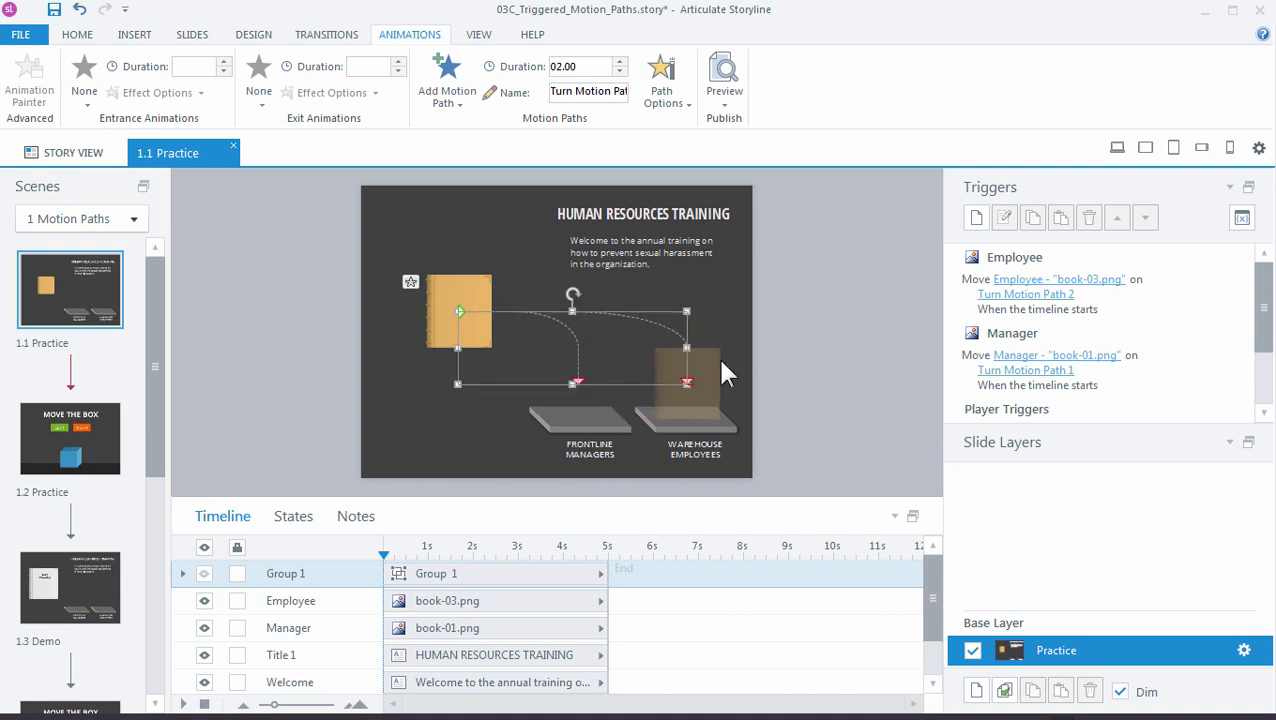
Step: Hide the Employee book and rename the Manager book's motion path to Manager
left_click(574, 347)
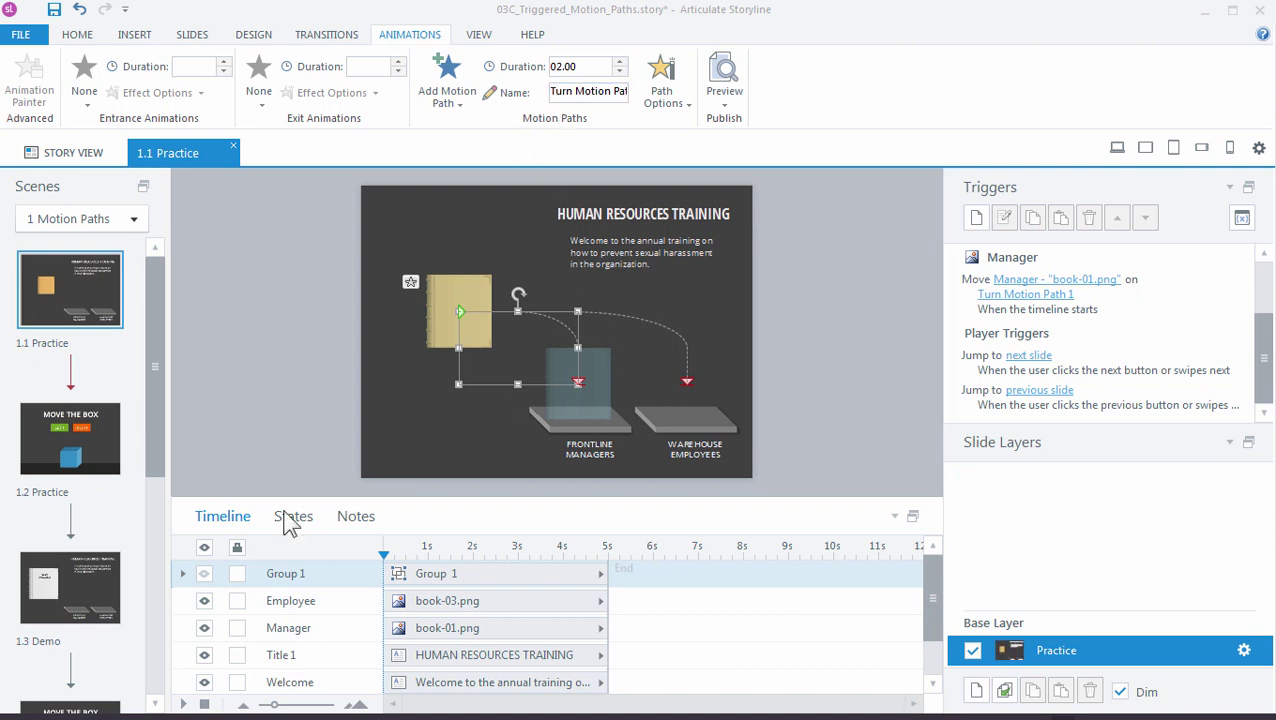
left_click(205, 603)
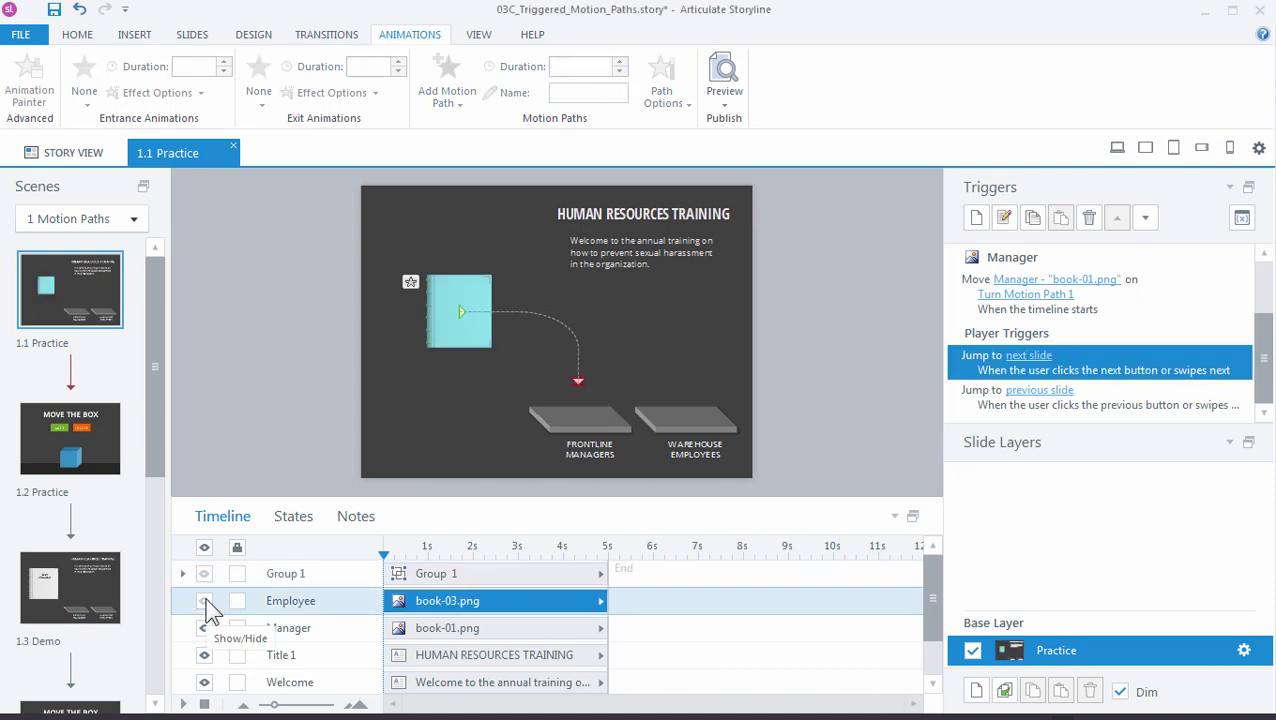
left_click(567, 330)
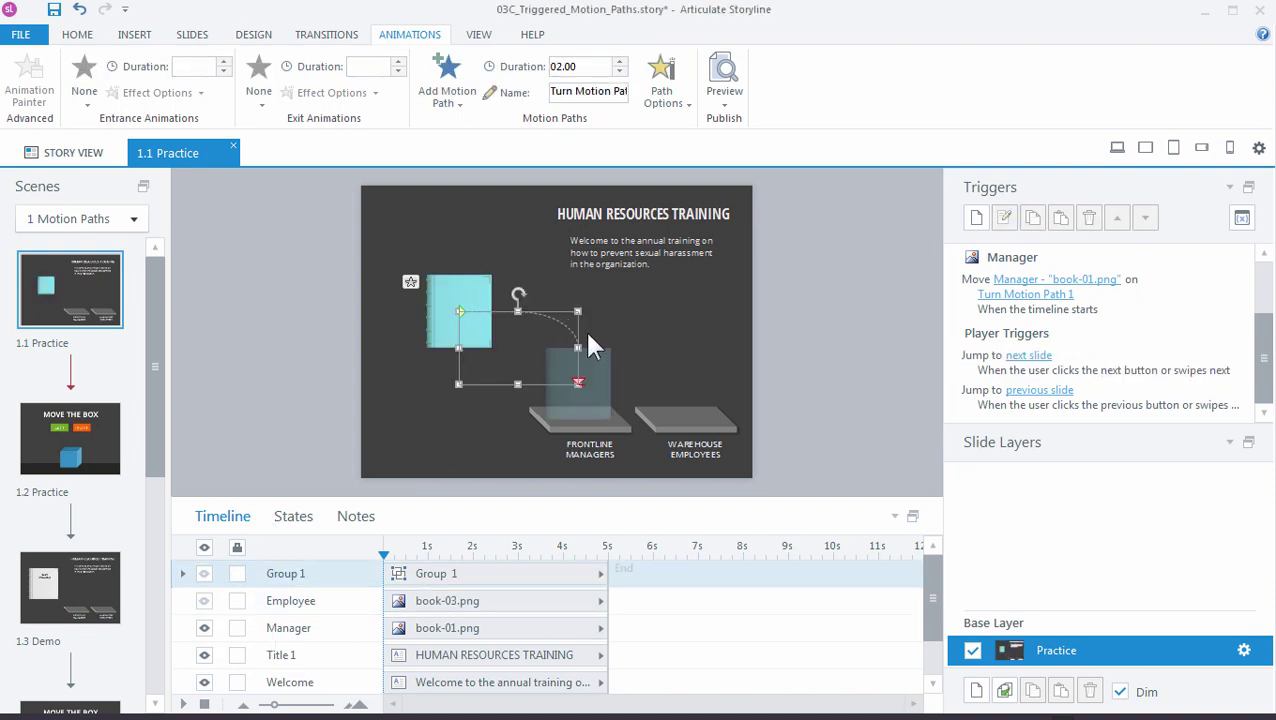
double_click(575, 92)
left_click(575, 92)
triple_click(567, 91)
type("M")
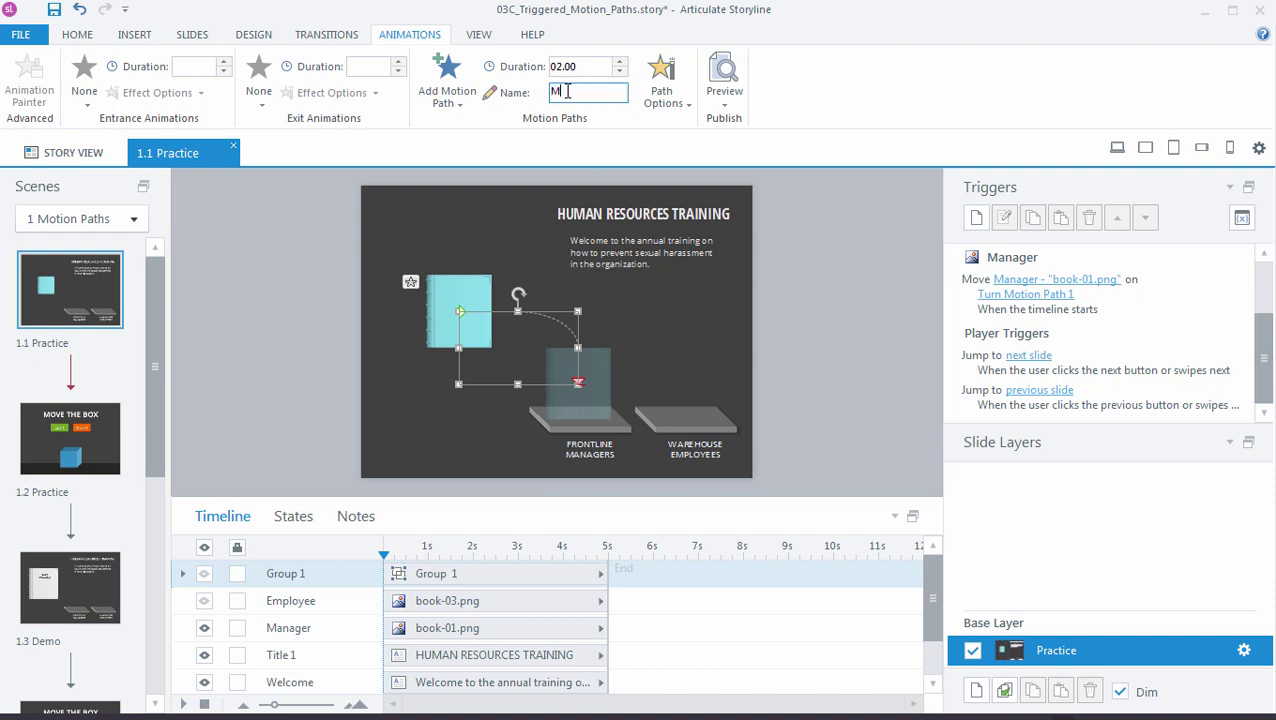
type("anager")
key("Return")
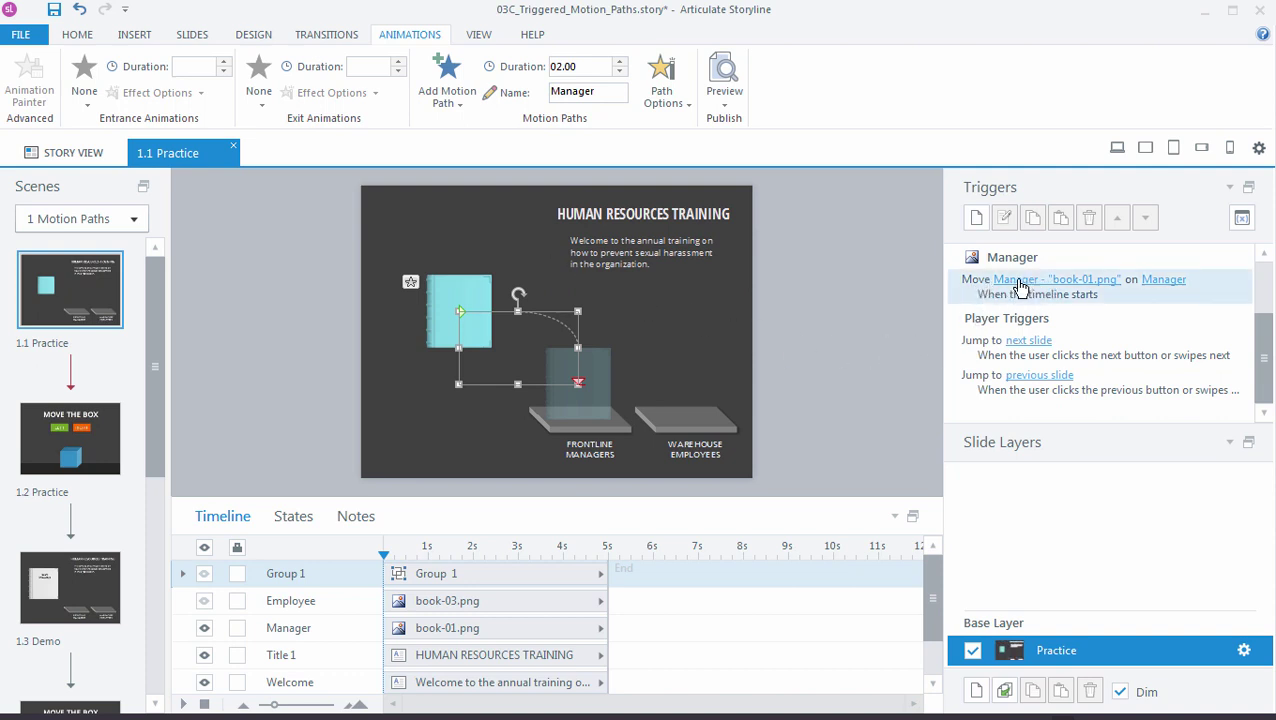
Step: Show the Employee book and rename its motion path to Employee
left_click(200, 603)
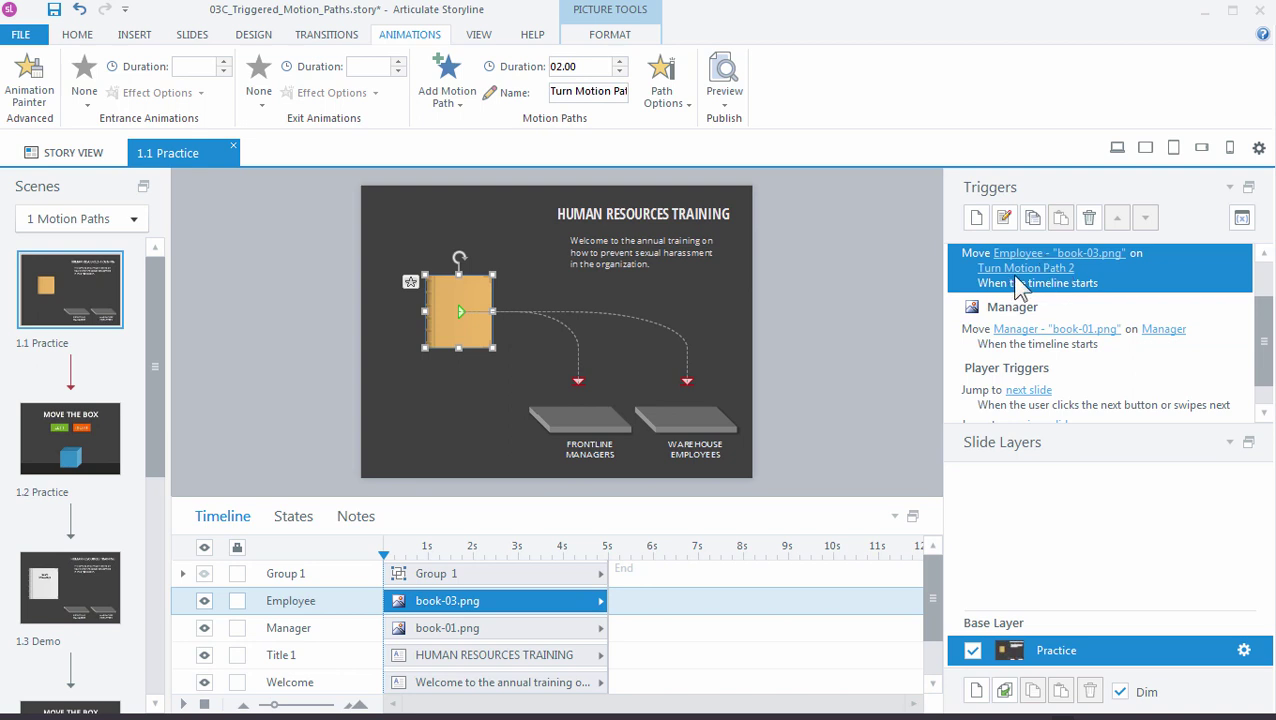
left_click(572, 90)
key("ctrl+a")
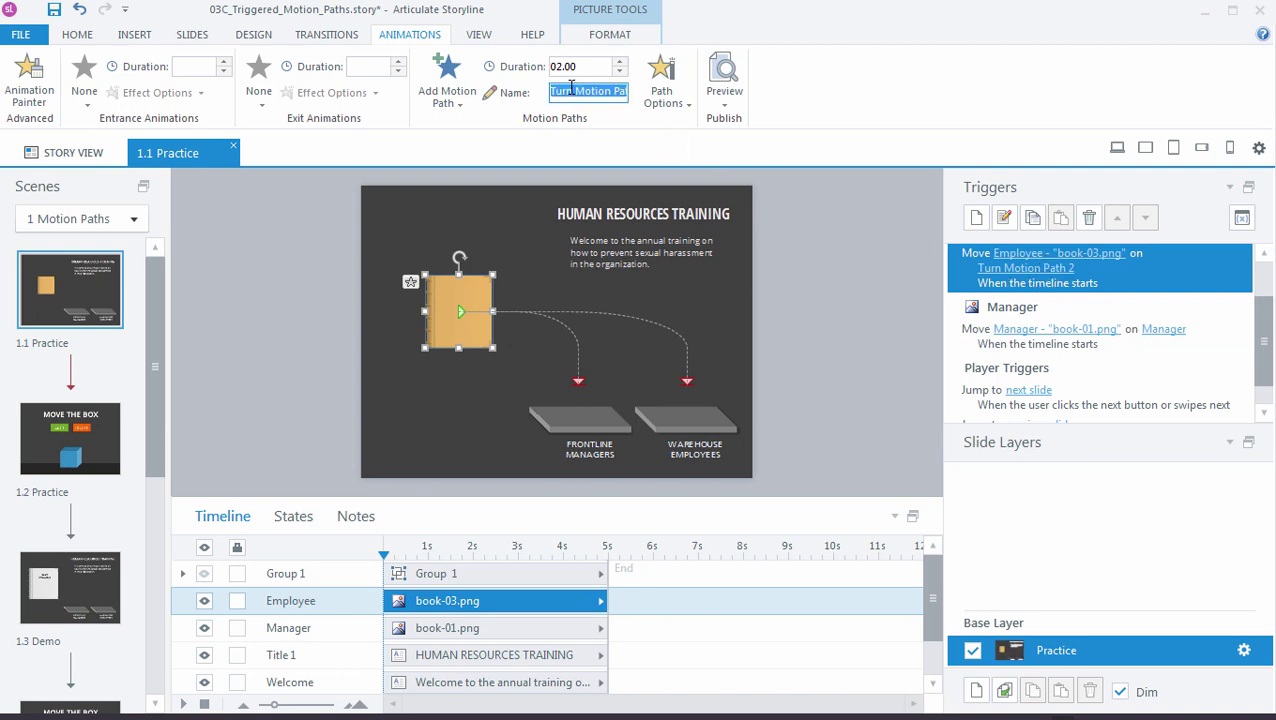
type("Employee")
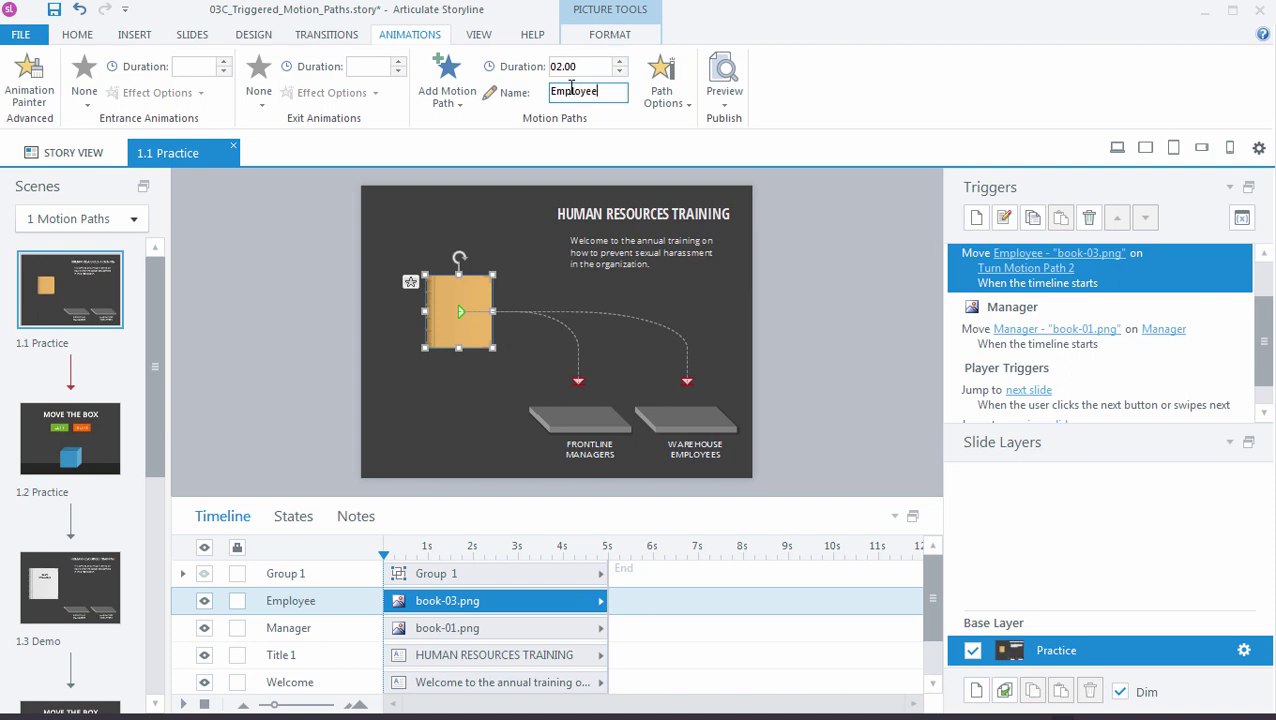
key("Return")
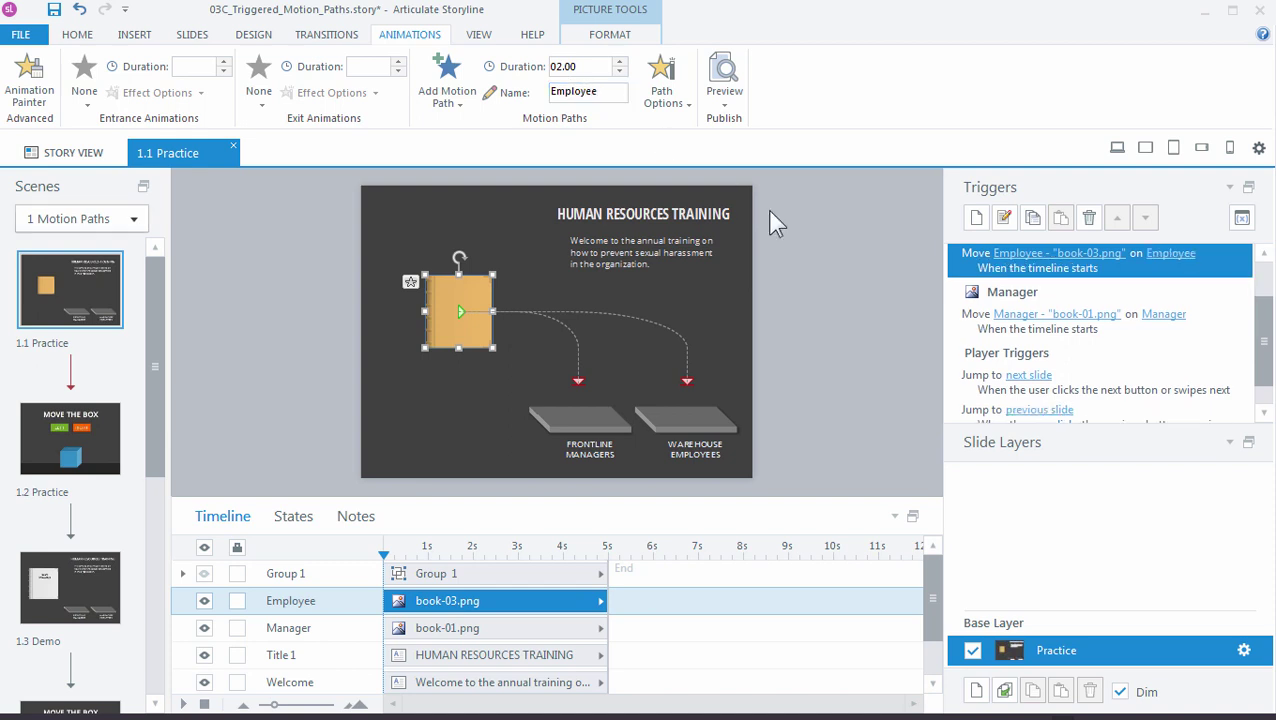
left_click(755, 305)
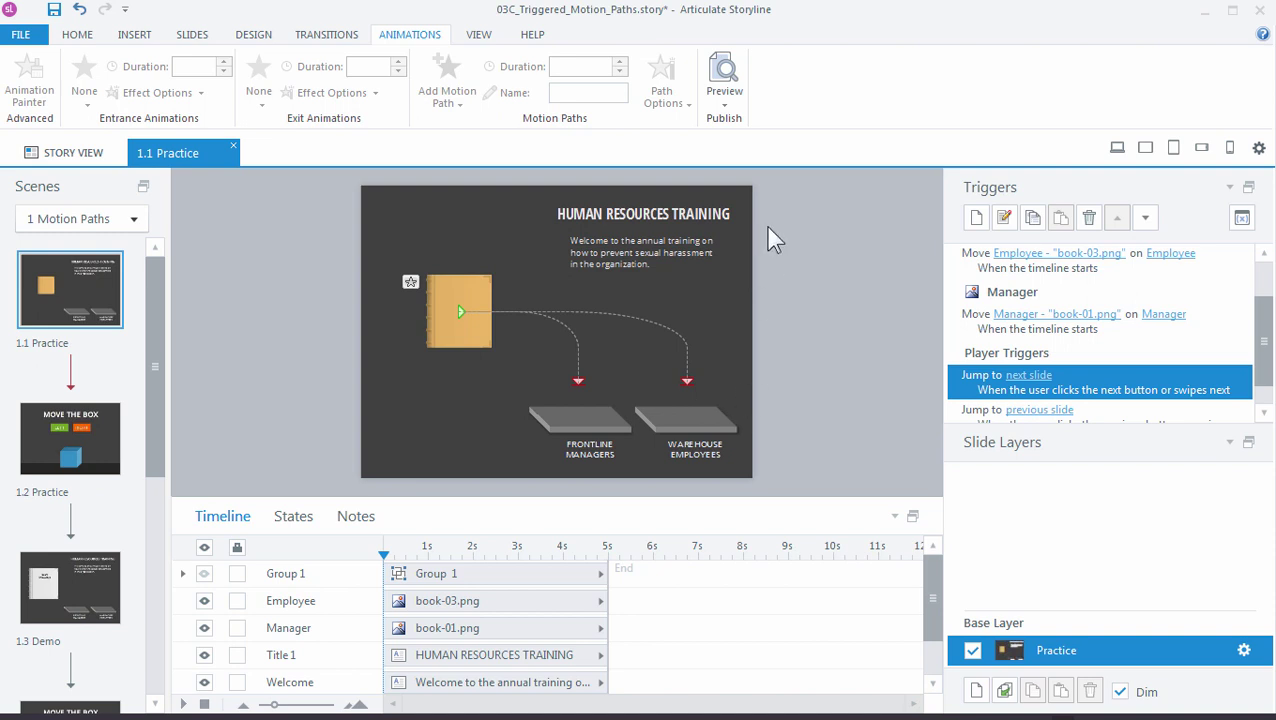
Step: Preview this slide to watch both books move to their shelves, and return to the editor
left_click(733, 108)
left_click(759, 125)
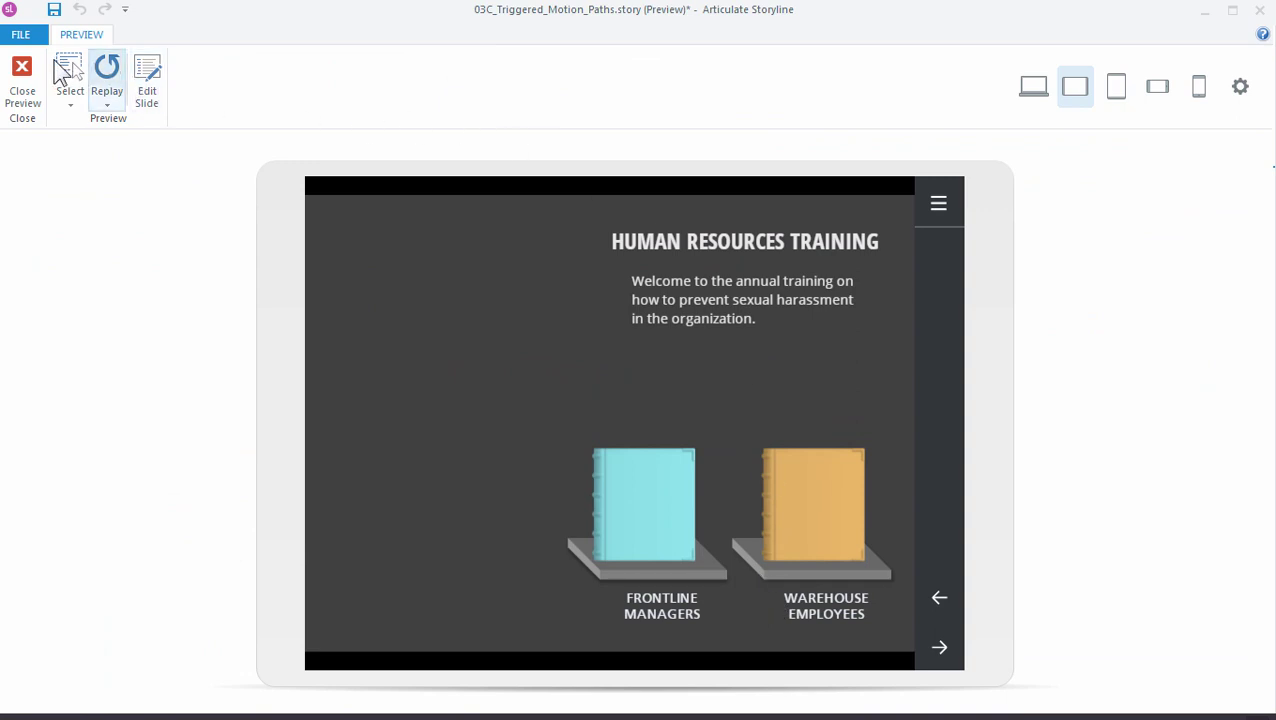
left_click(22, 85)
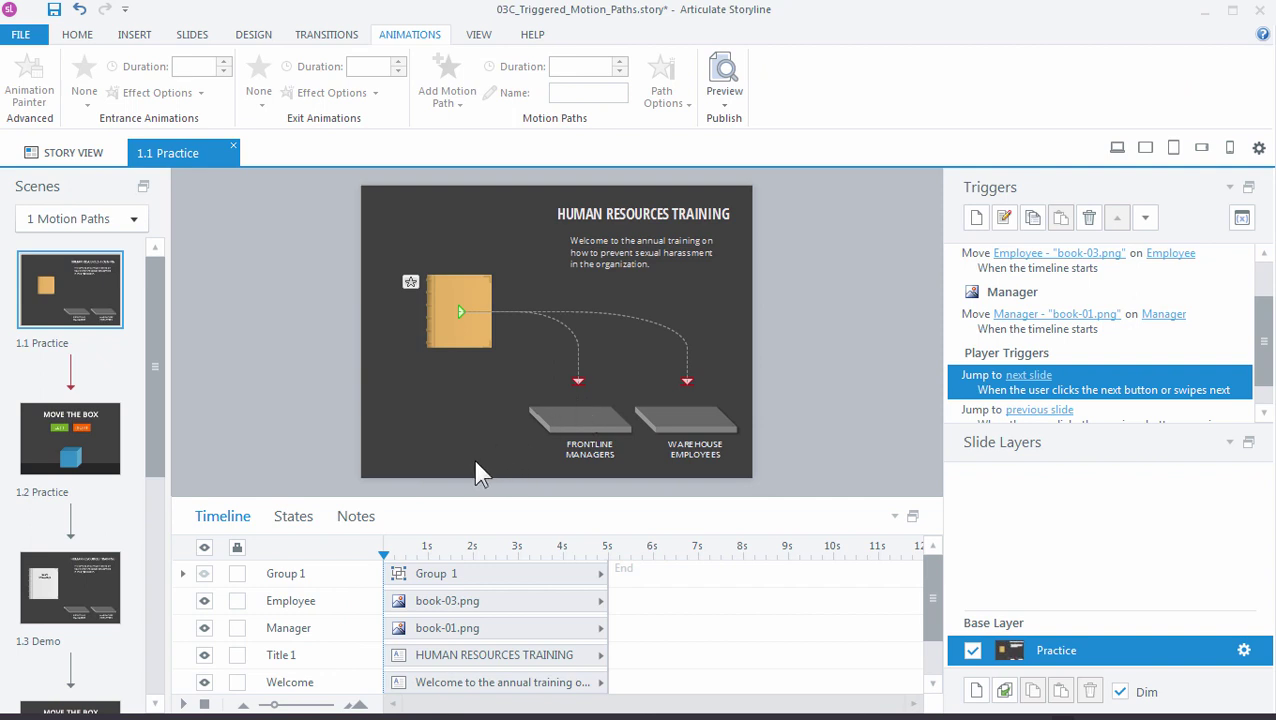
Step: Delay the Employee book to about 2.25 s and the Manager book to about 1 s on the timeline, and preview the slide
left_click_drag(409, 500, 409, 488)
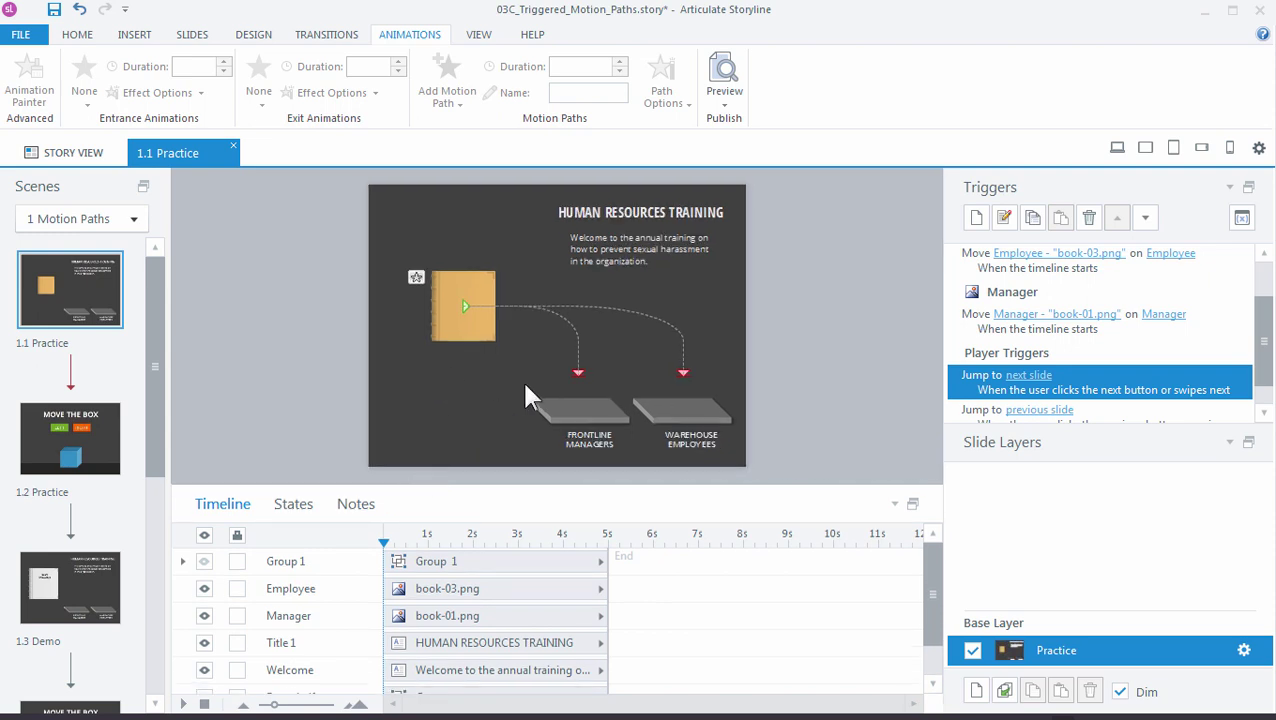
left_click_drag(400, 588, 498, 588)
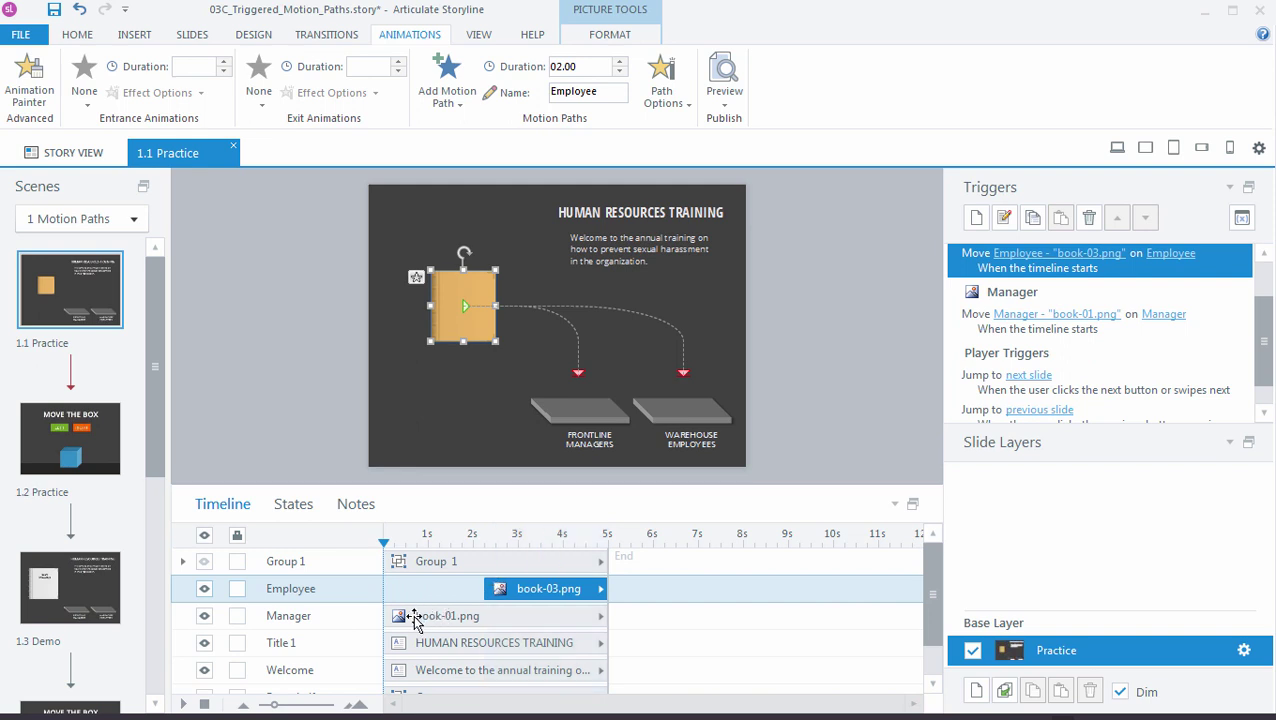
left_click_drag(413, 615, 465, 620)
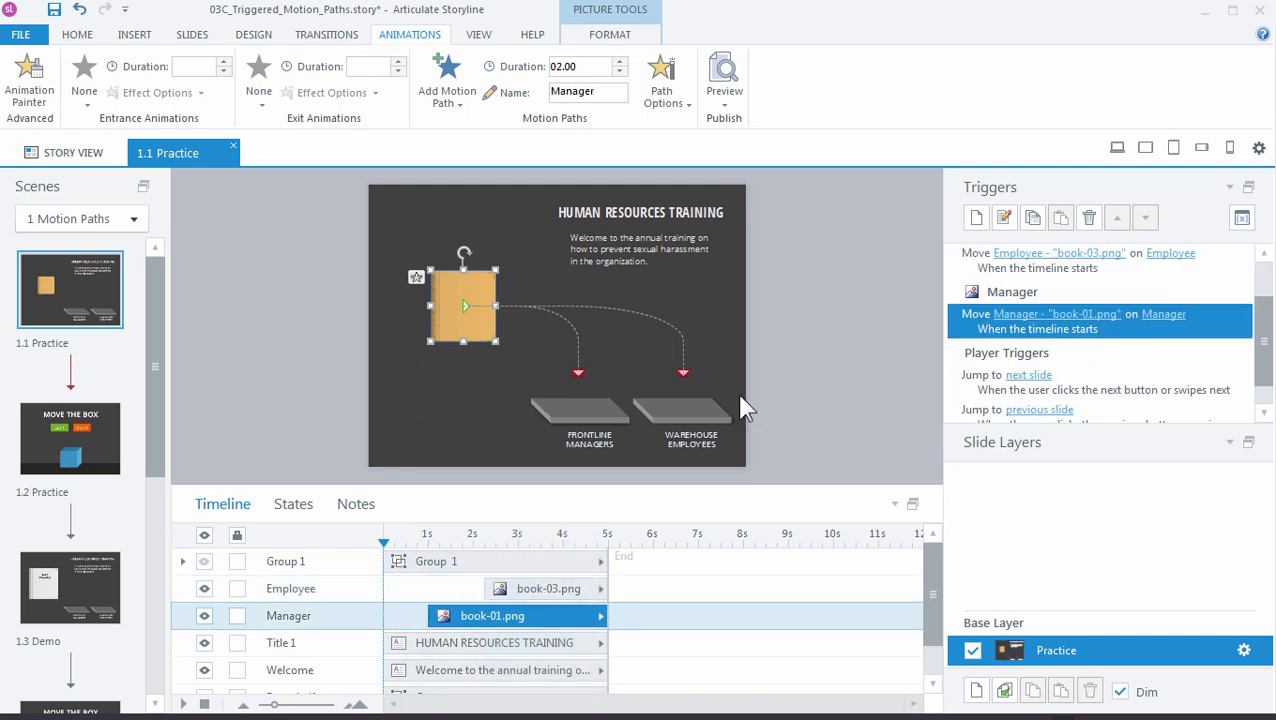
left_click(724, 80)
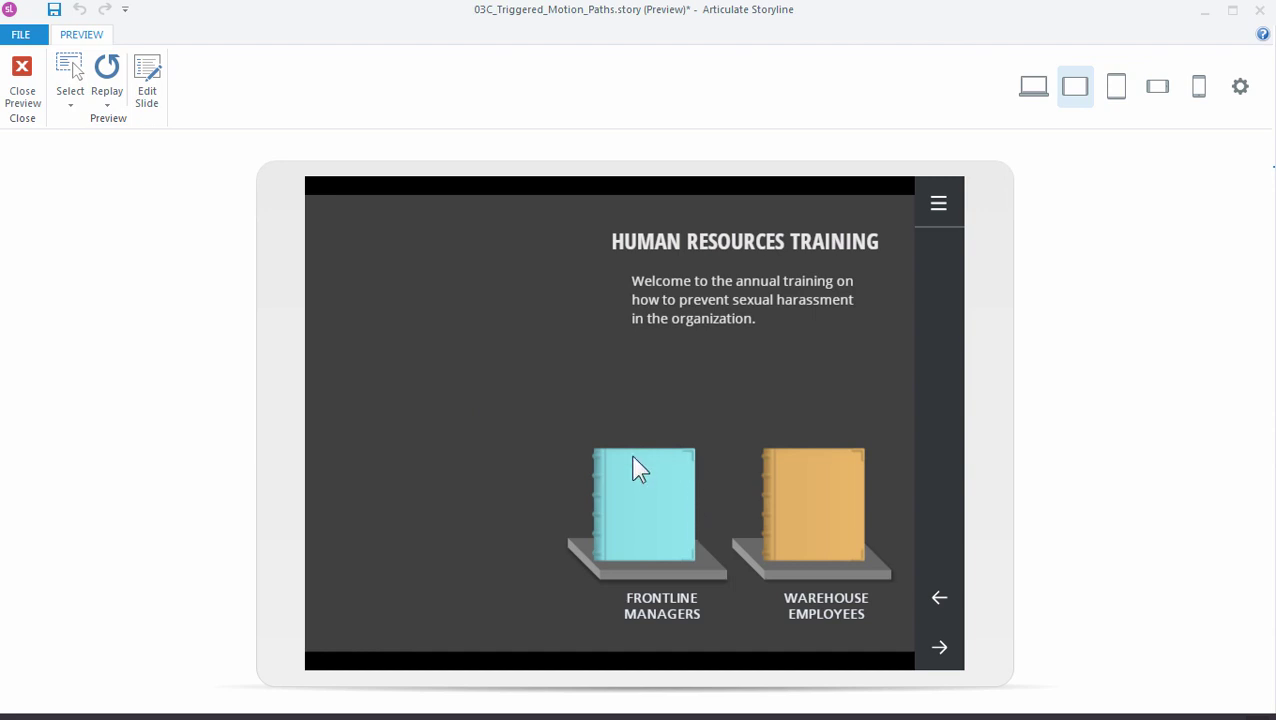
left_click(23, 90)
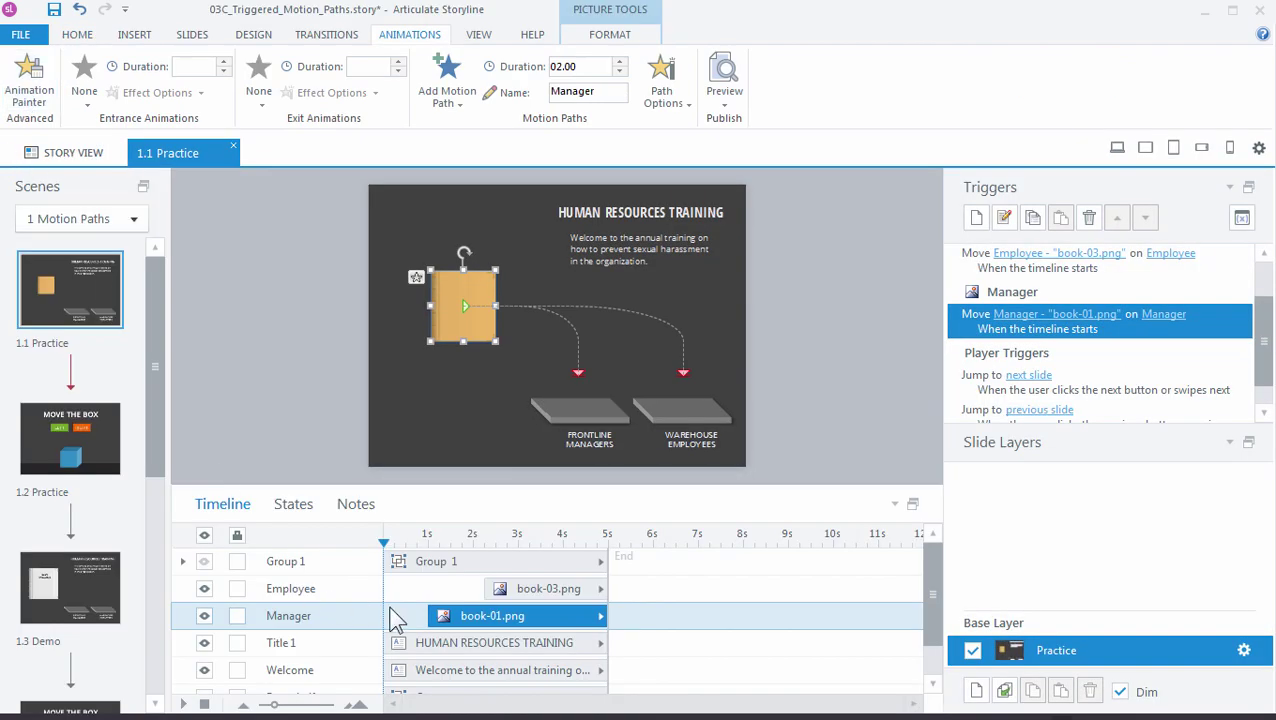
Step: Move the Manager and Employee books back to the start of the timeline
left_click_drag(475, 620, 430, 620)
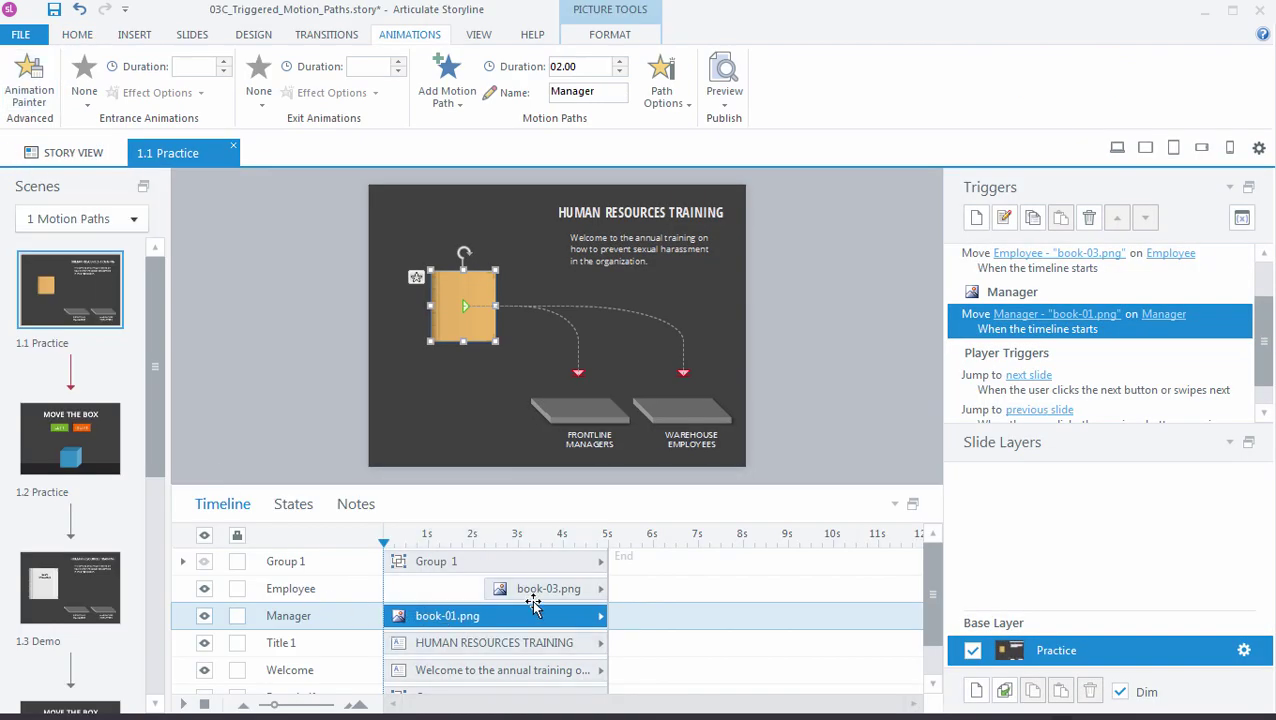
left_click_drag(522, 593, 419, 590)
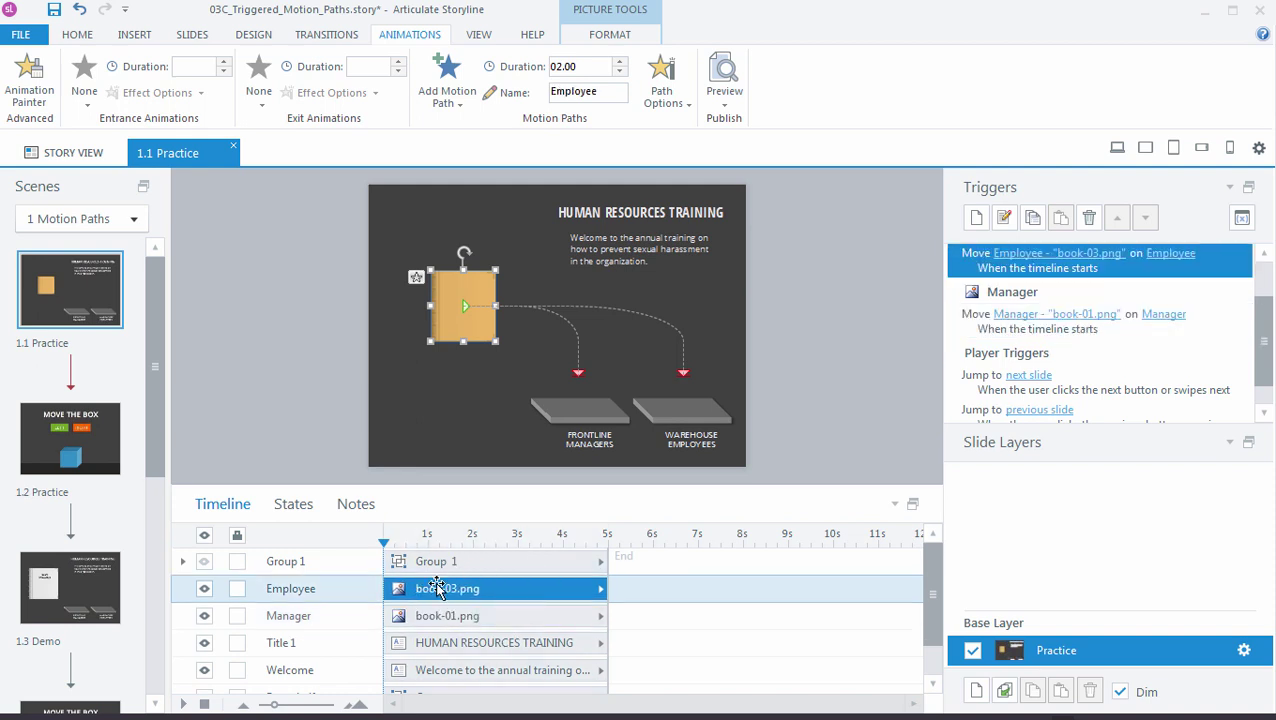
Step: Add two cue points to the timeline, at about 2 s and 3 s
left_click(477, 541)
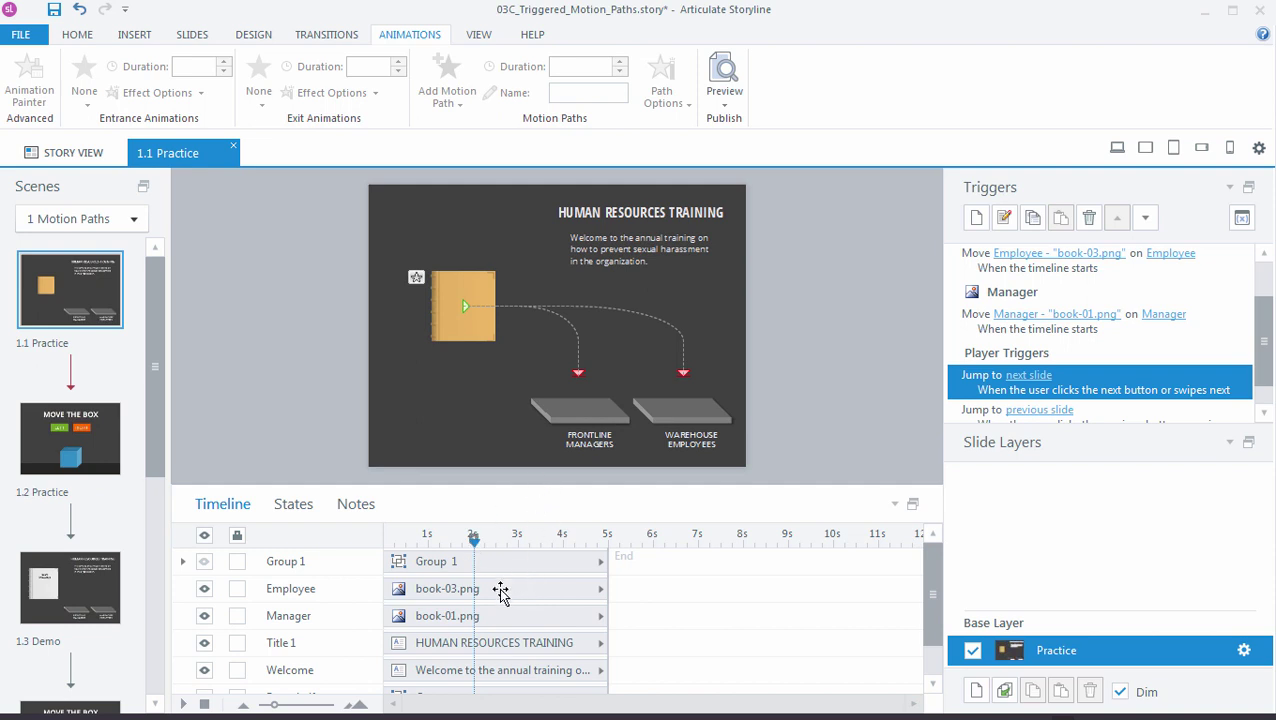
left_click(512, 540)
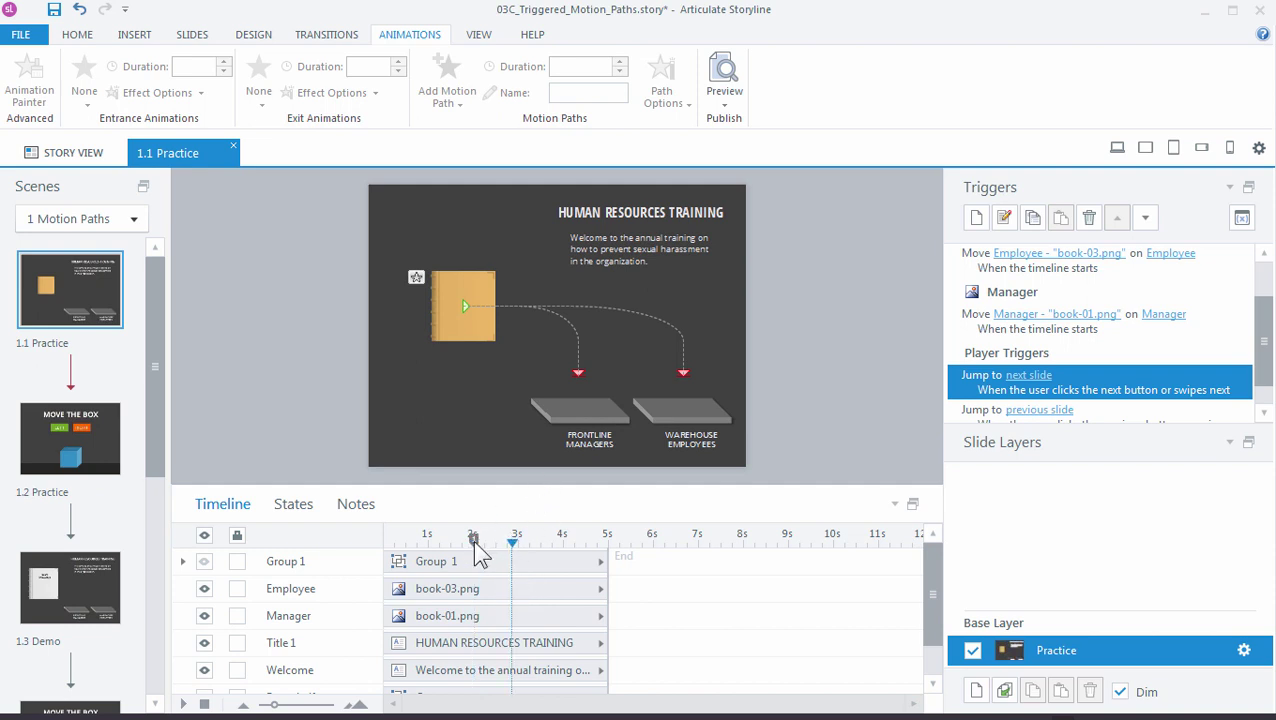
left_click(518, 537)
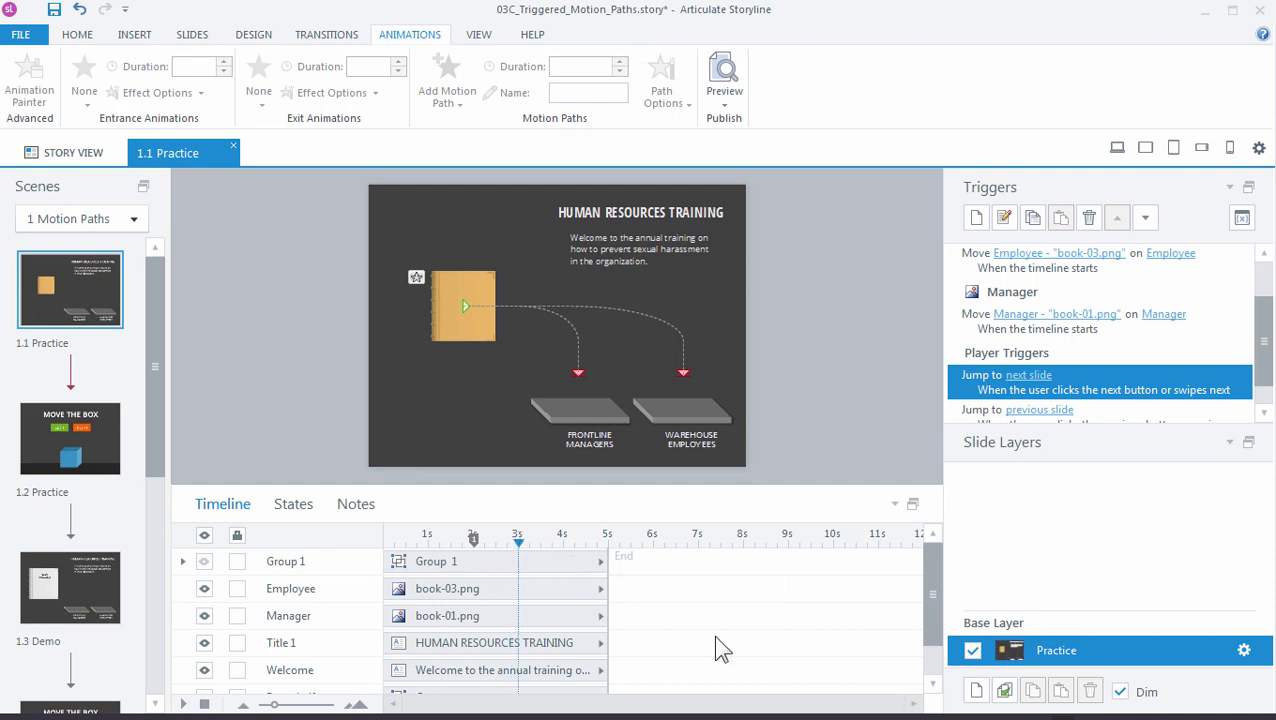
left_click(571, 537)
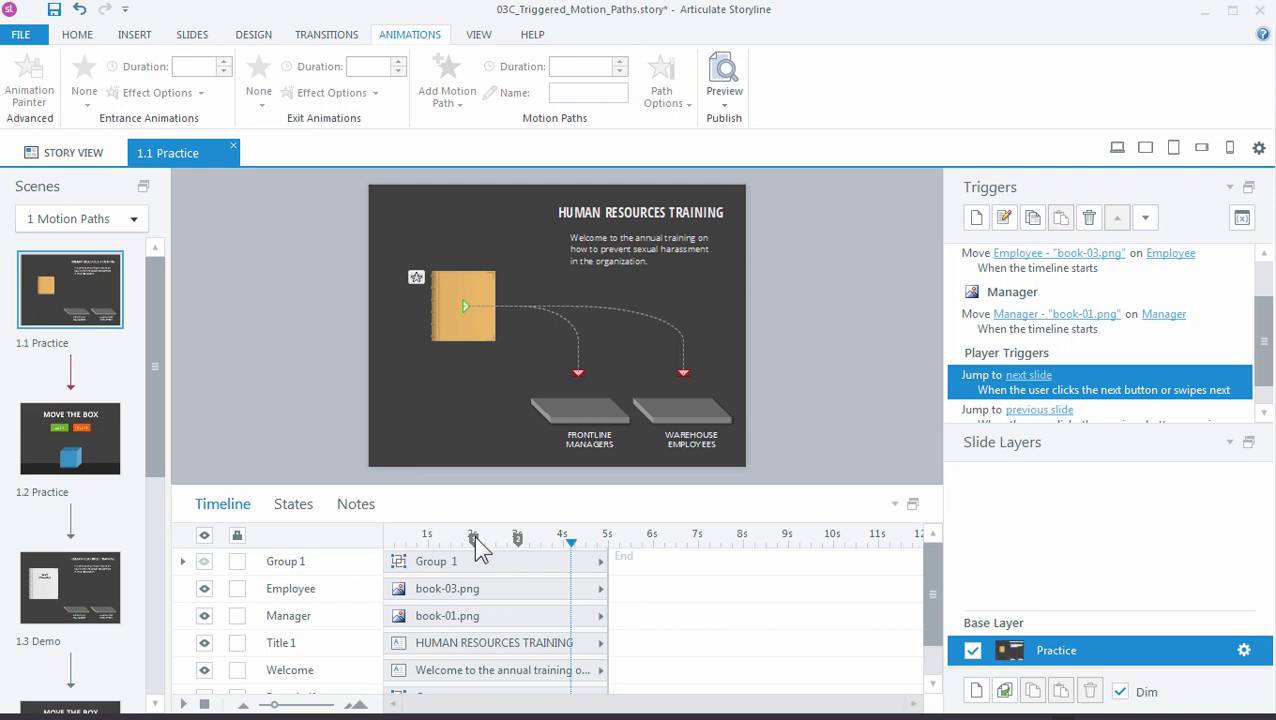
Step: Set the Employee book's Move trigger to run when the timeline reaches cue point #2 (3s)
scroll(1268, 292, "up", 1)
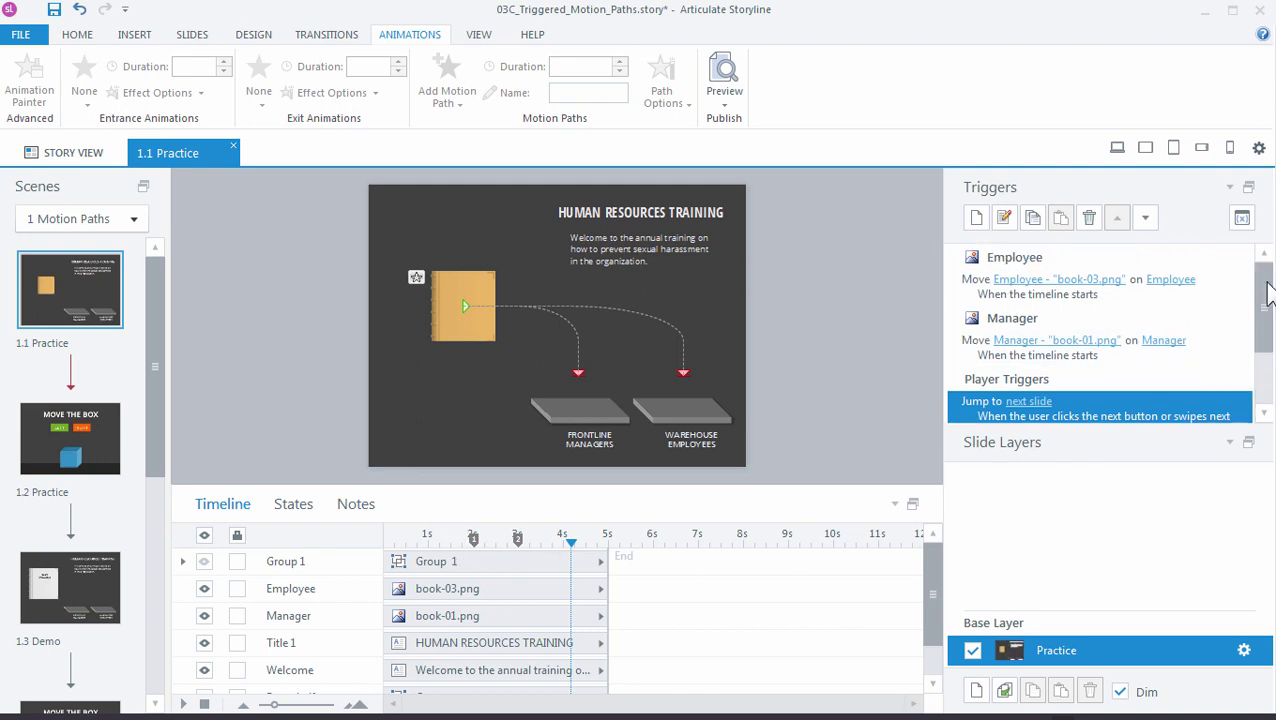
left_click(980, 300)
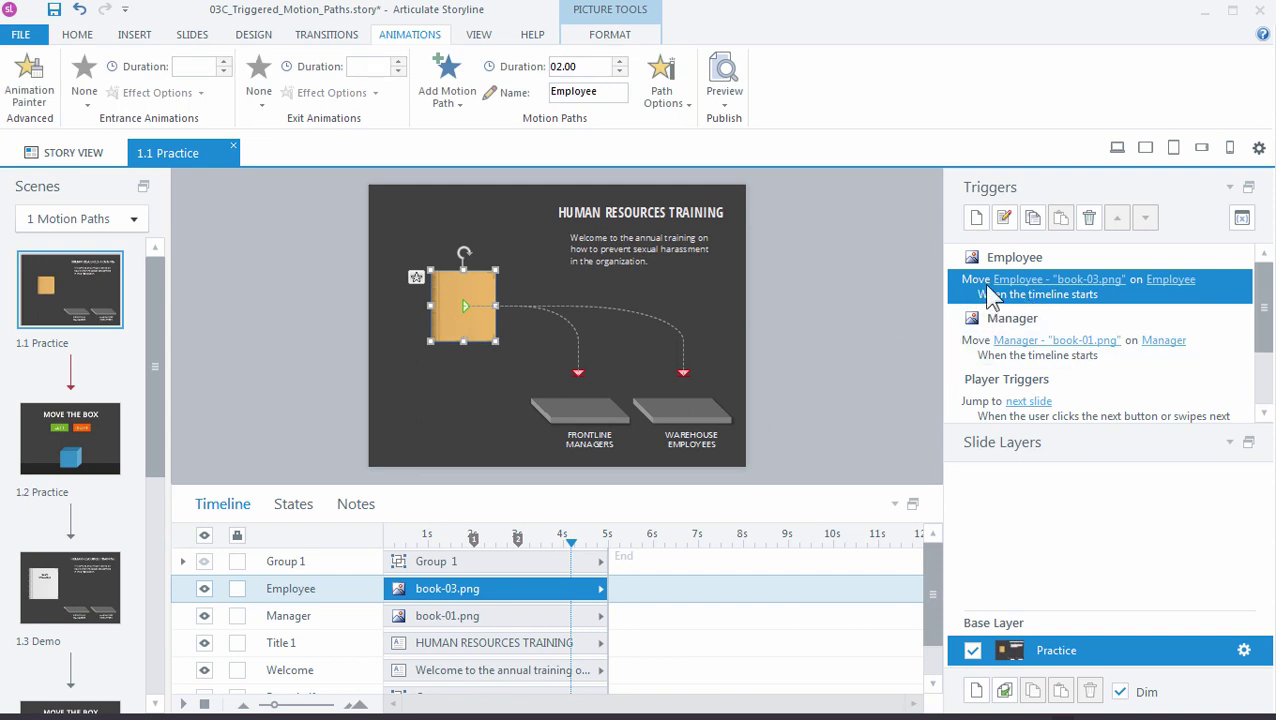
double_click(980, 290)
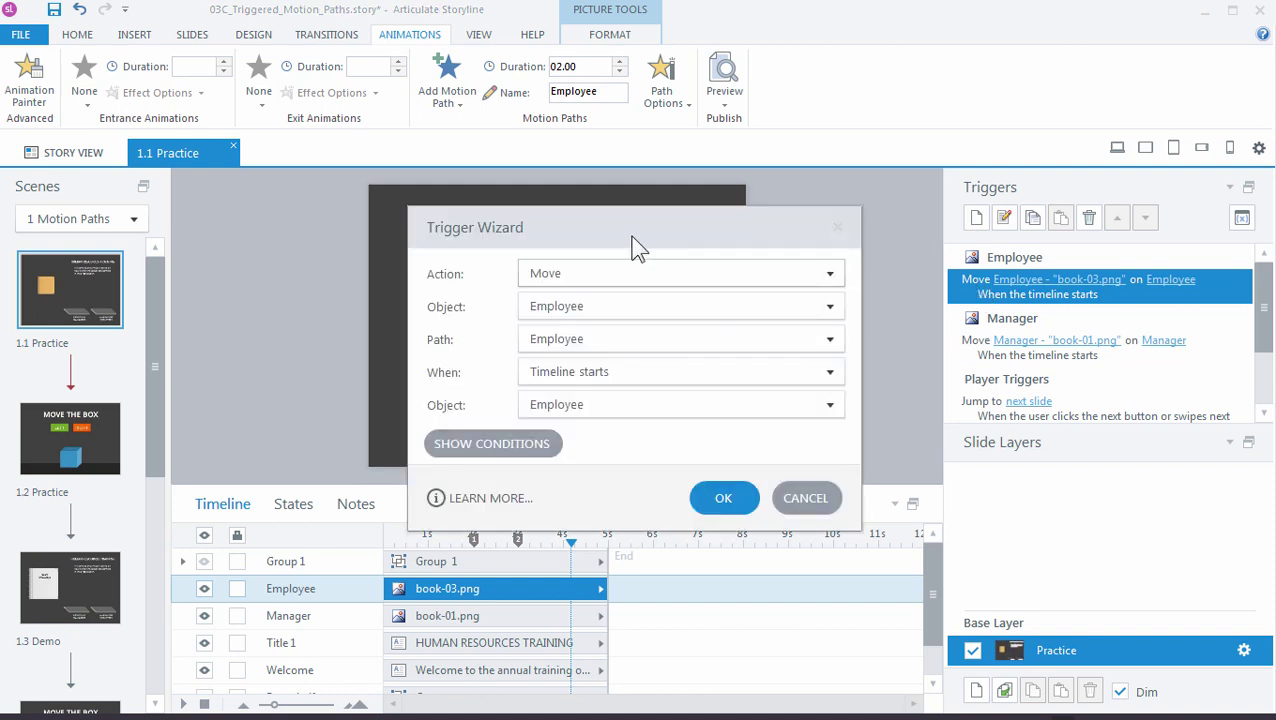
left_click_drag(632, 248, 948, 116)
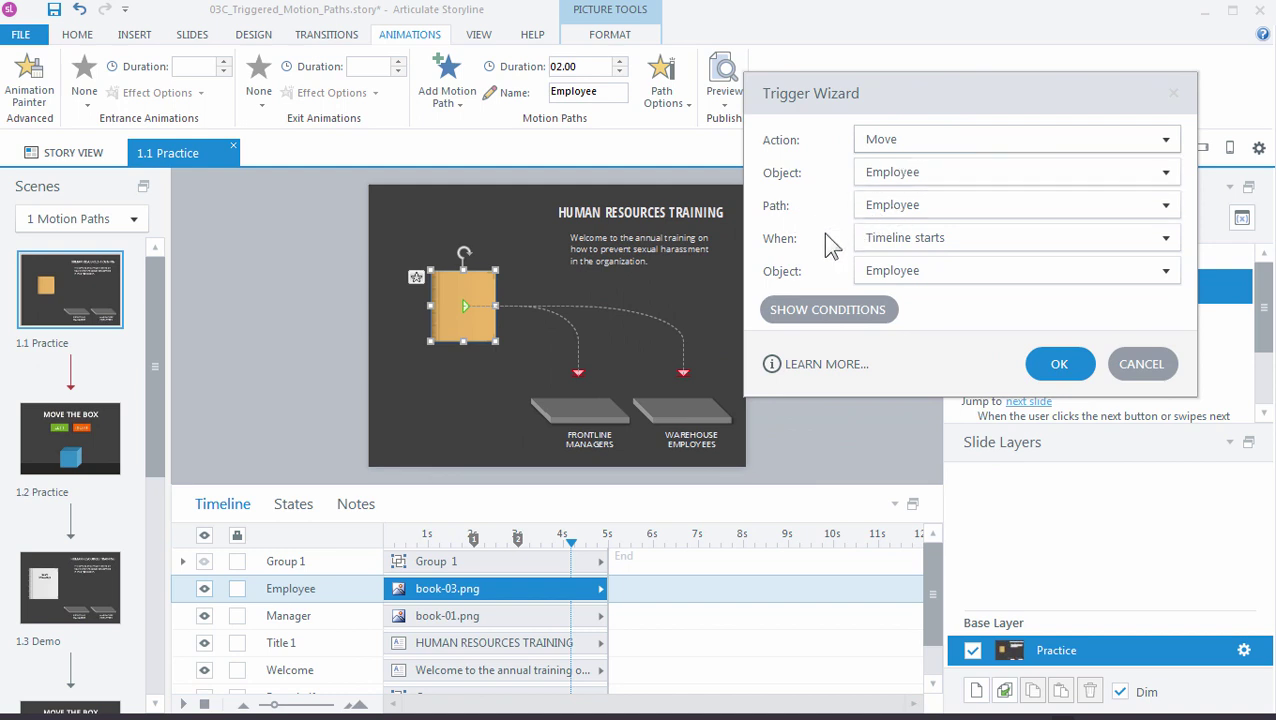
left_click(924, 240)
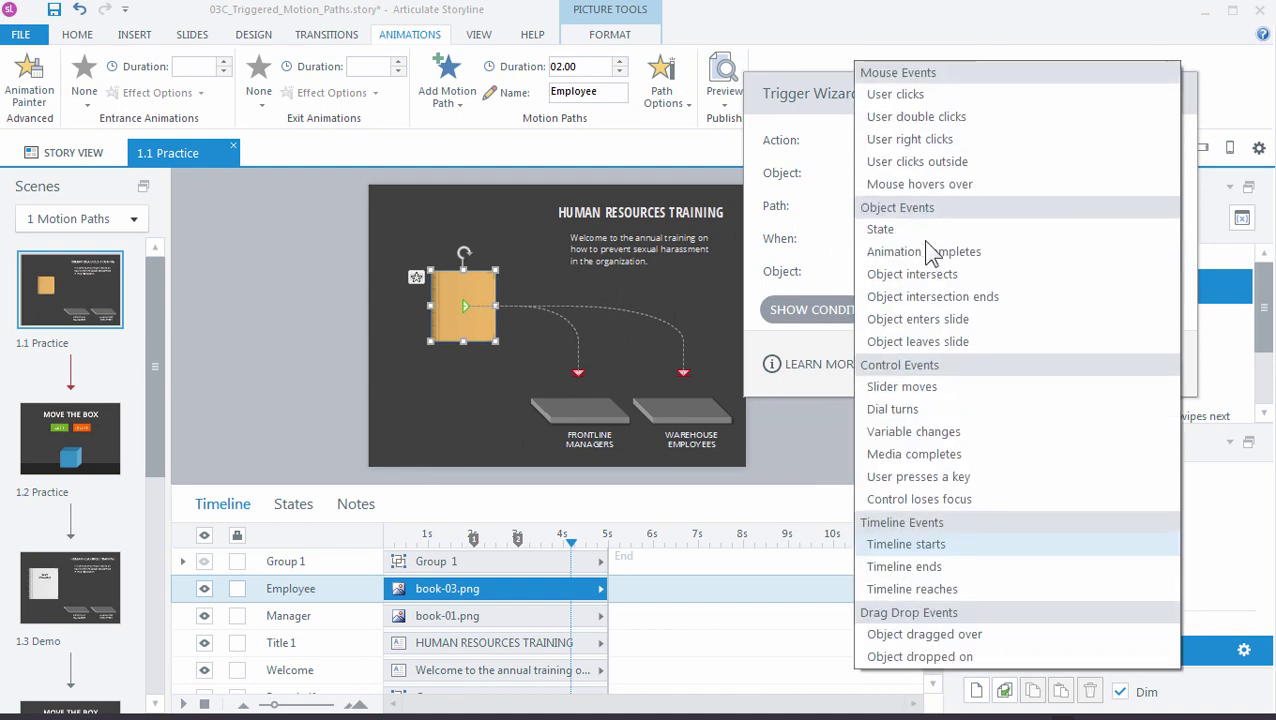
left_click(984, 588)
left_click(958, 283)
left_click(908, 317)
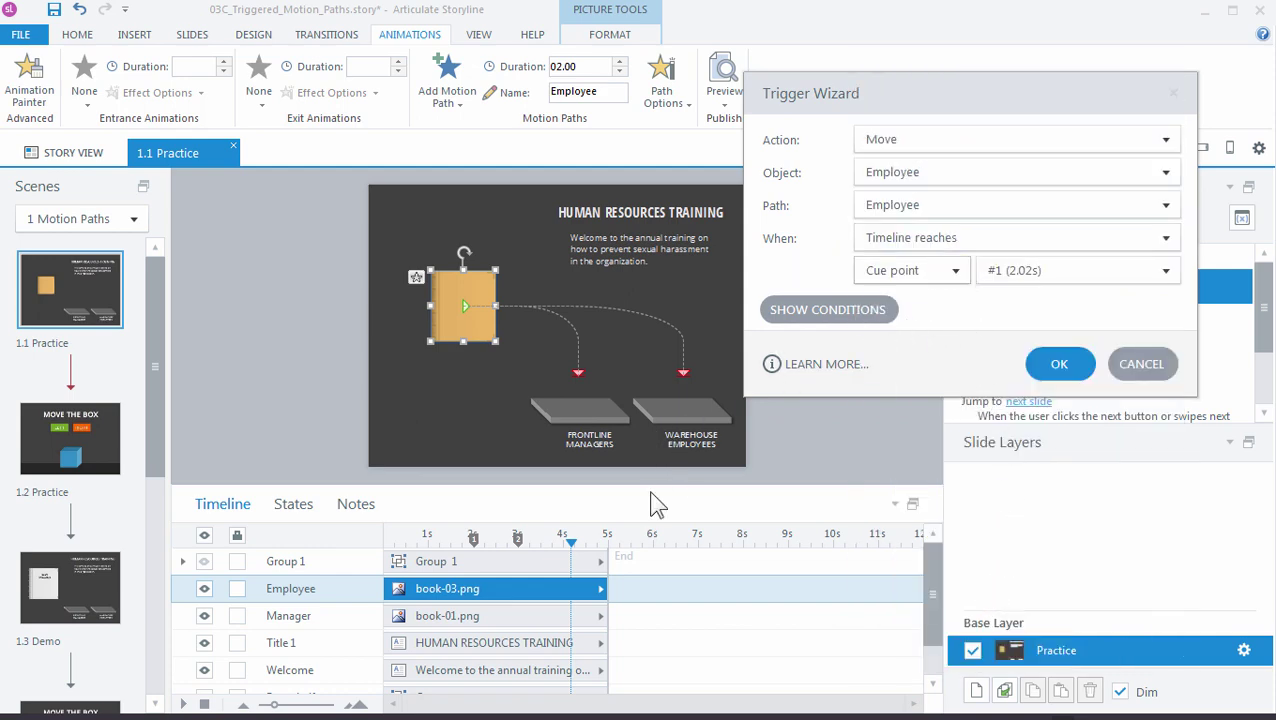
left_click(1048, 272)
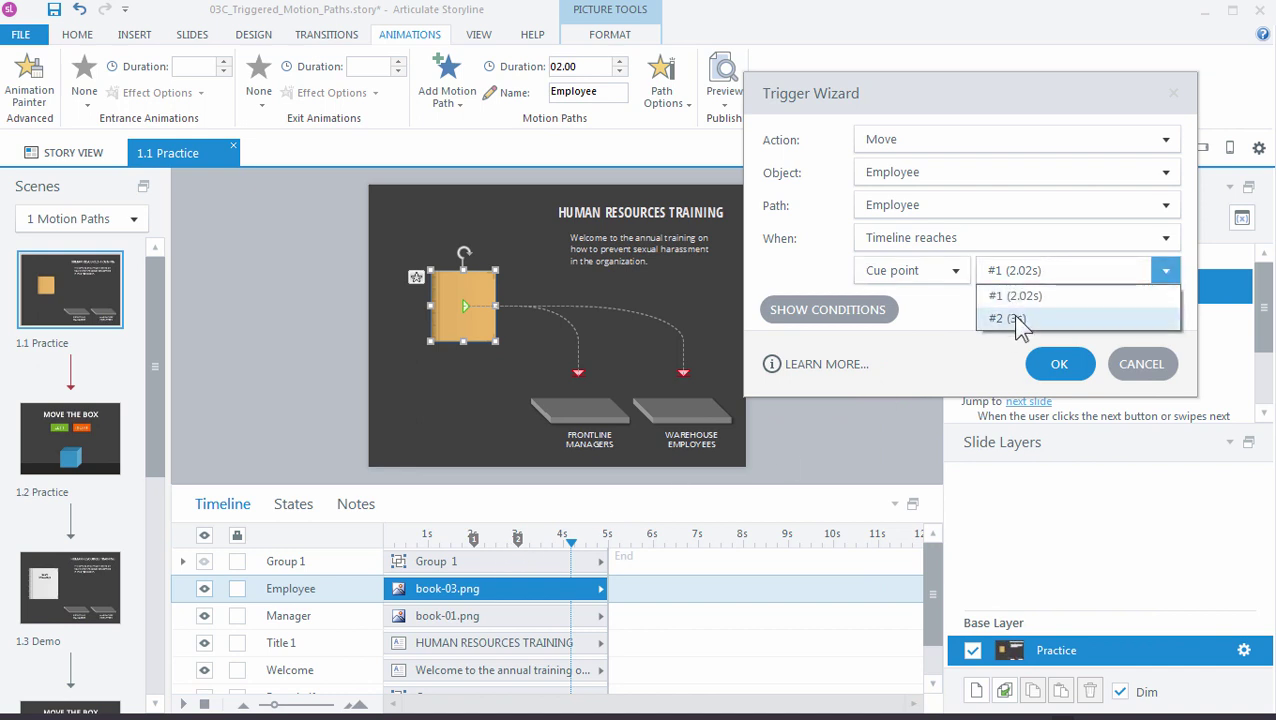
left_click(1040, 322)
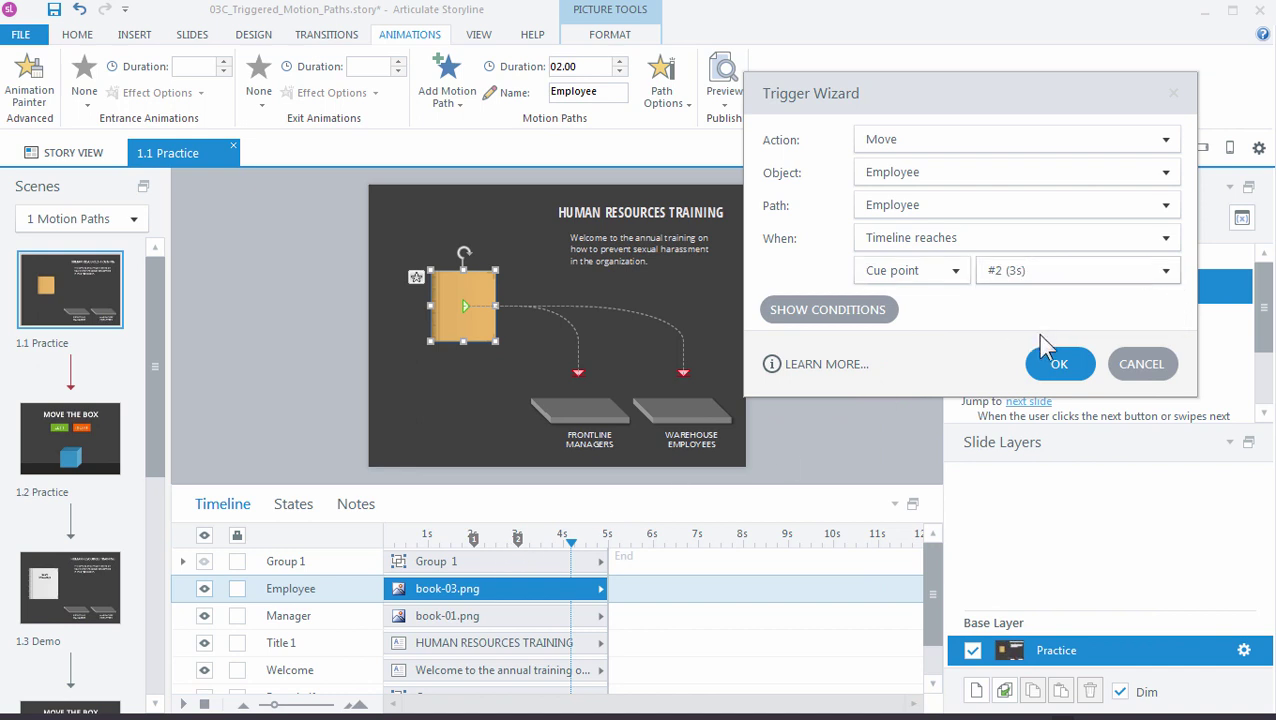
left_click(1058, 365)
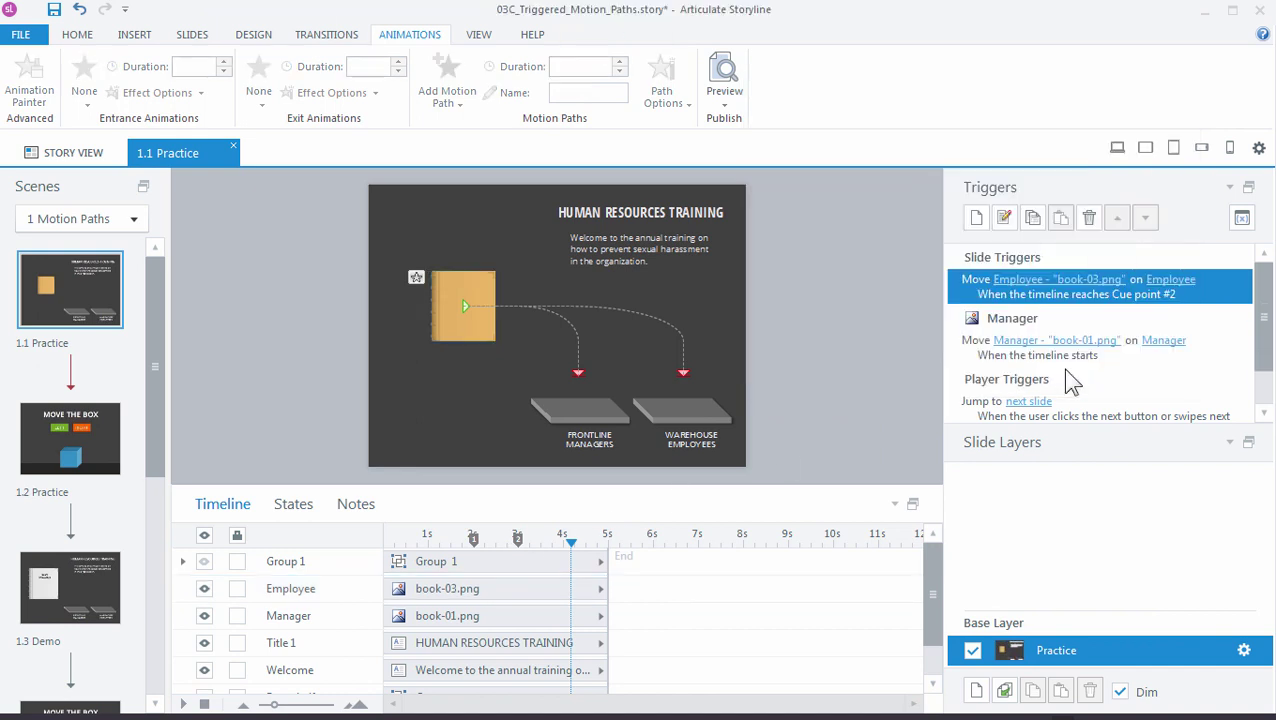
Step: Set the Manager book's Move trigger to run when the timeline reaches cue point #1 (2.02s)
double_click(972, 348)
left_click_drag(670, 238, 952, 98)
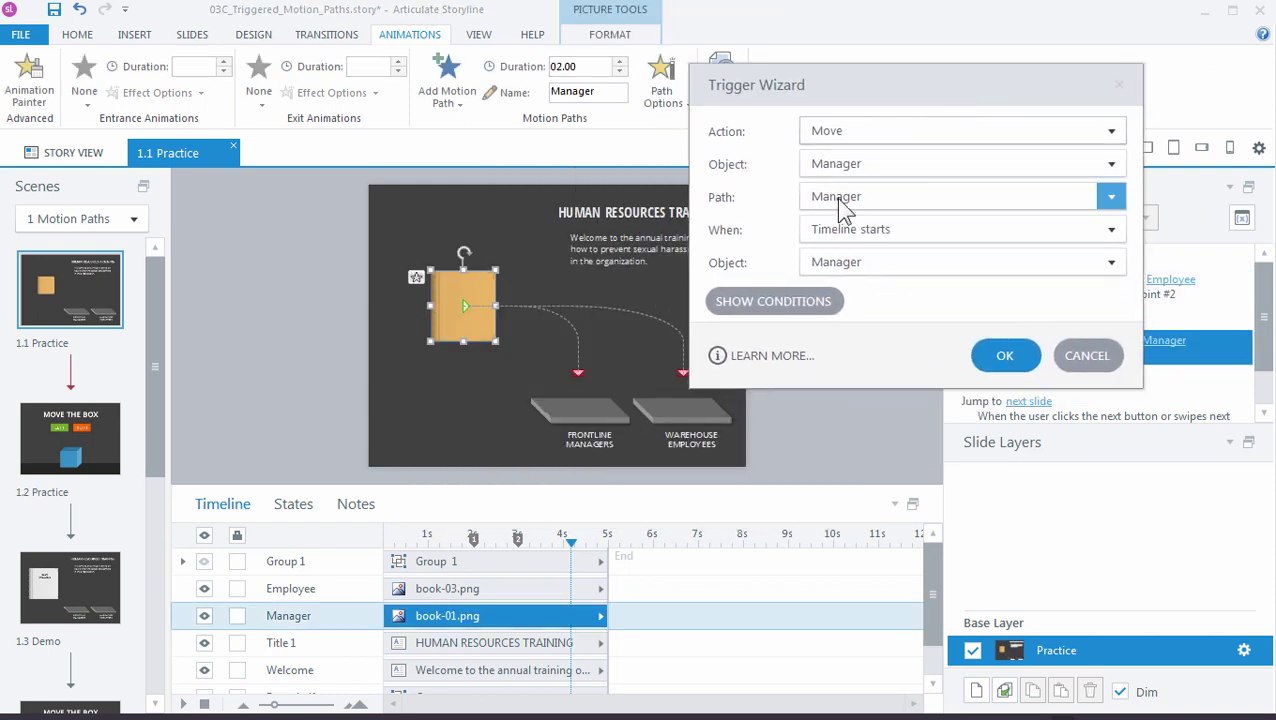
left_click(897, 229)
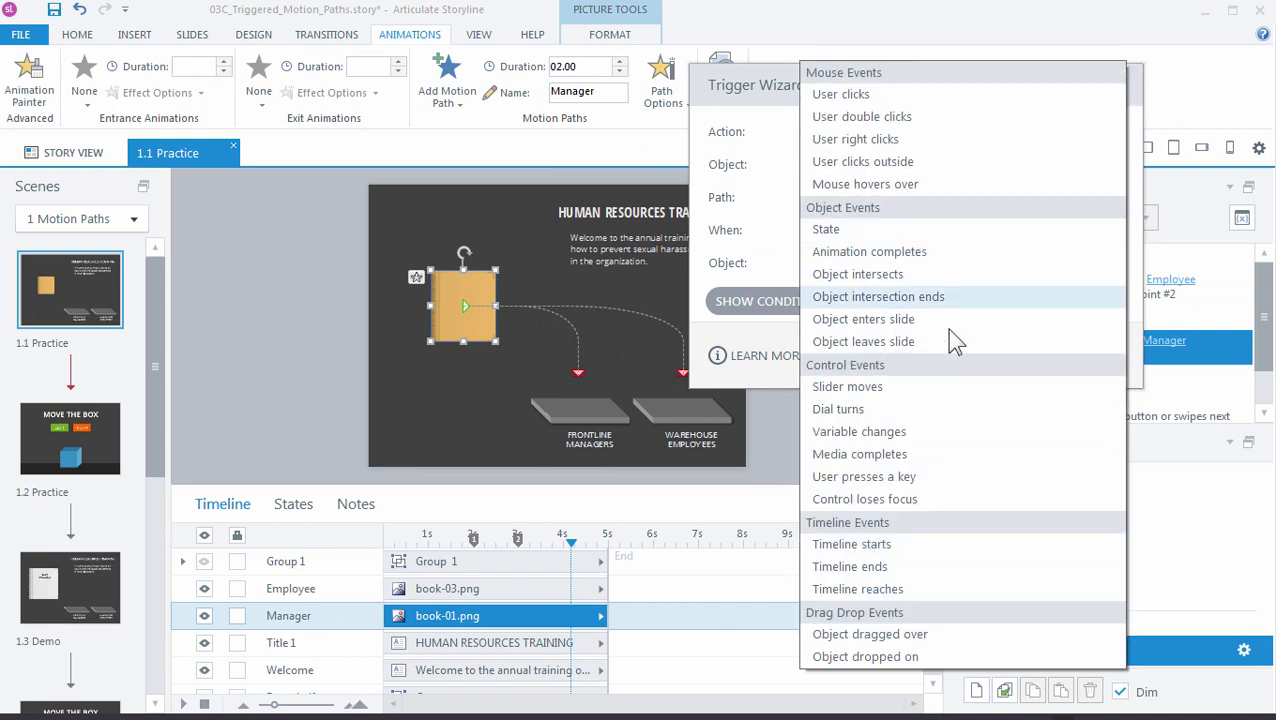
left_click(930, 589)
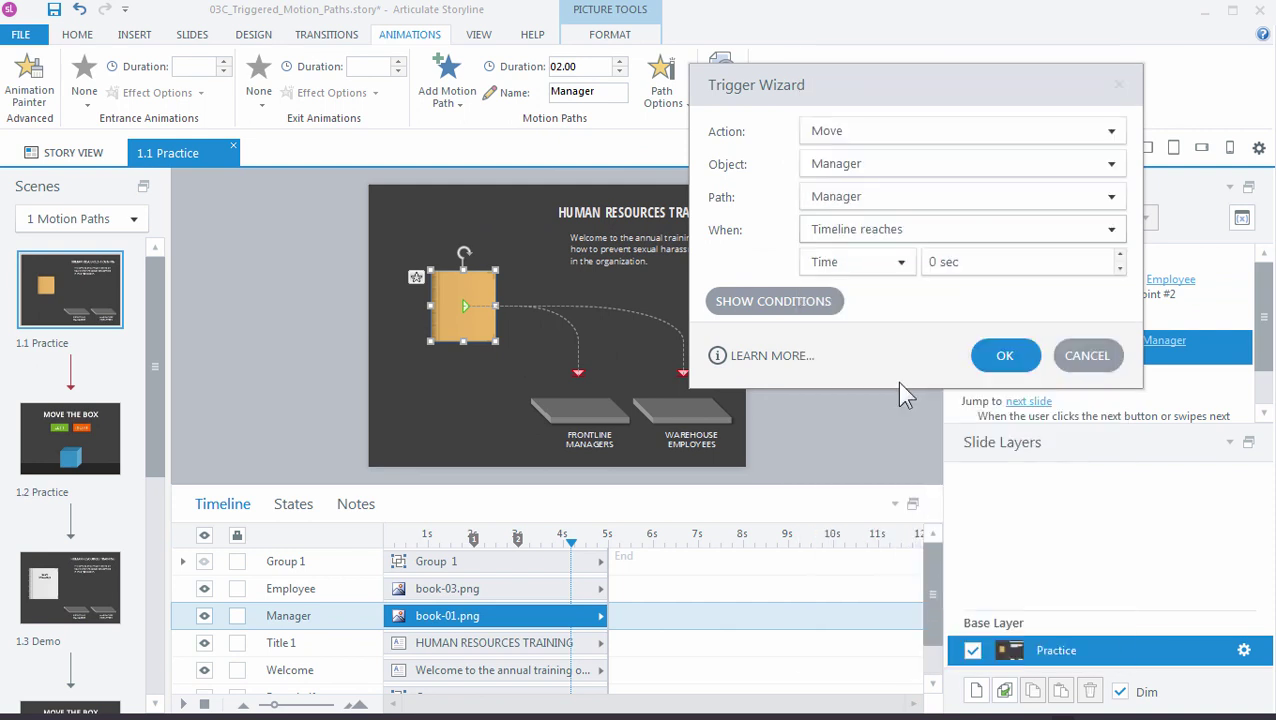
left_click(839, 269)
left_click(852, 306)
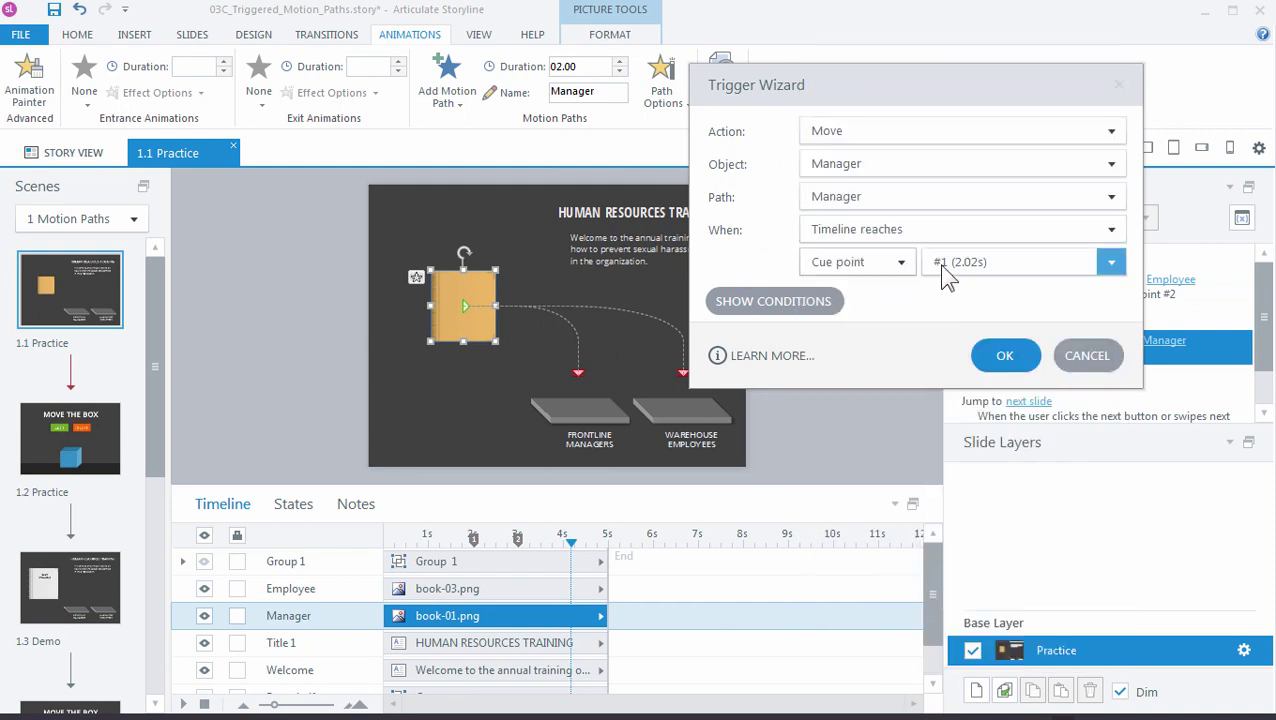
left_click(948, 272)
left_click(1042, 290)
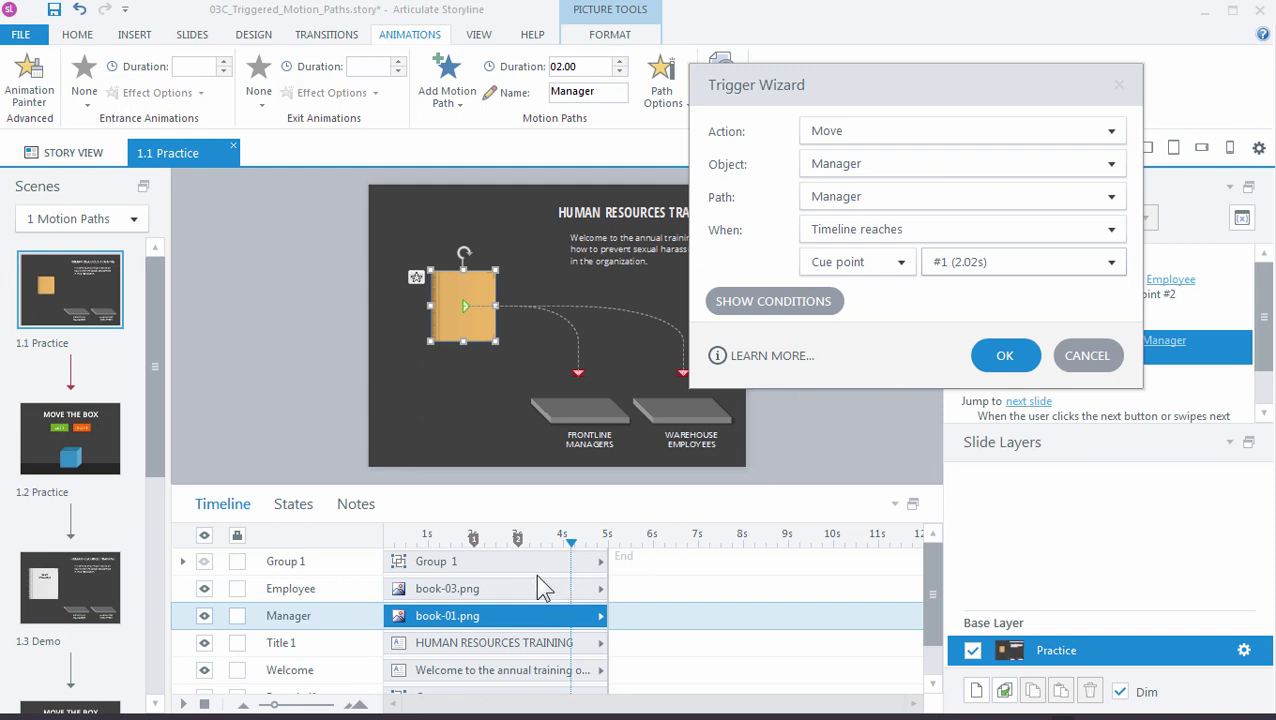
left_click(1001, 358)
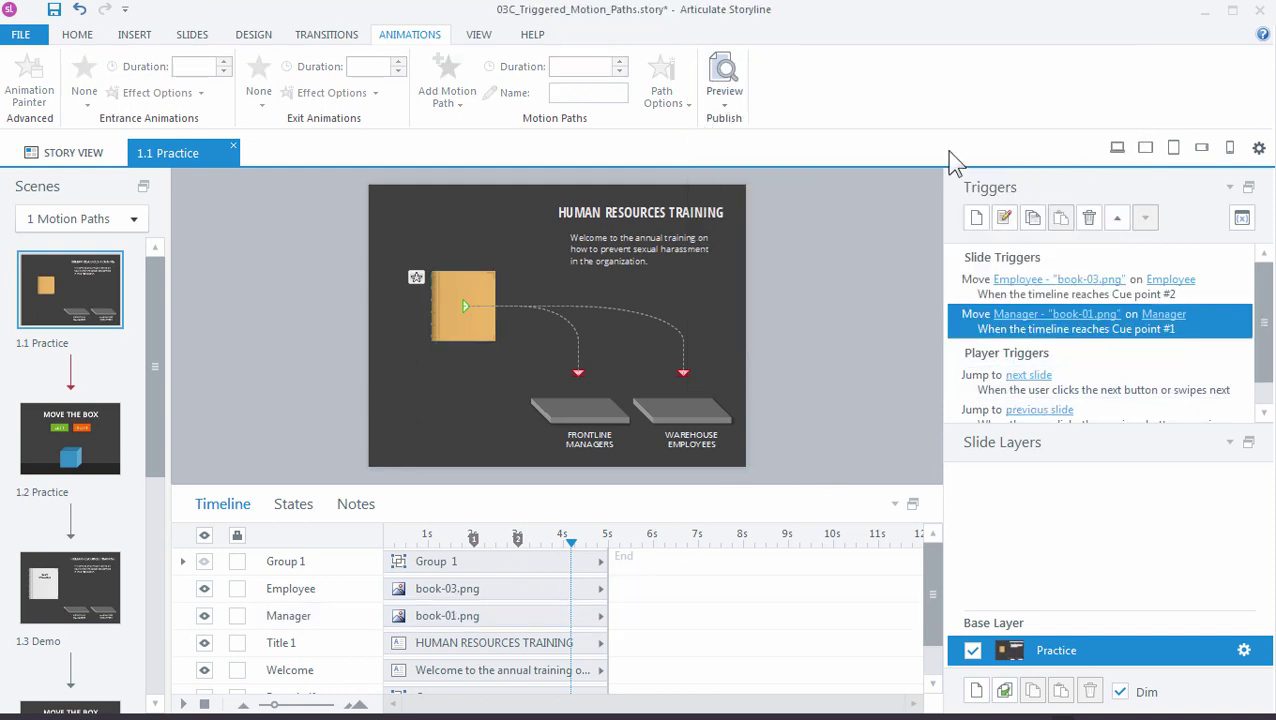
Step: Preview this slide, replay it to check the timing of both books' motion, and return to the editor
left_click(727, 107)
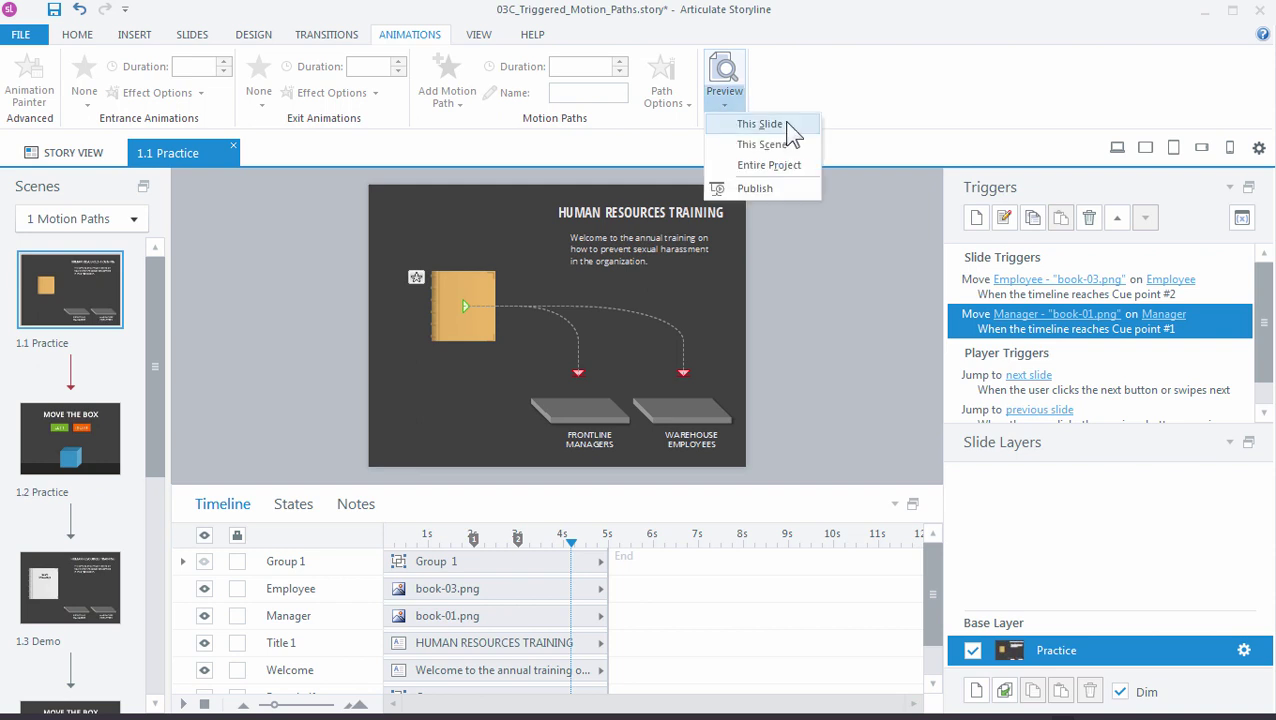
left_click(793, 131)
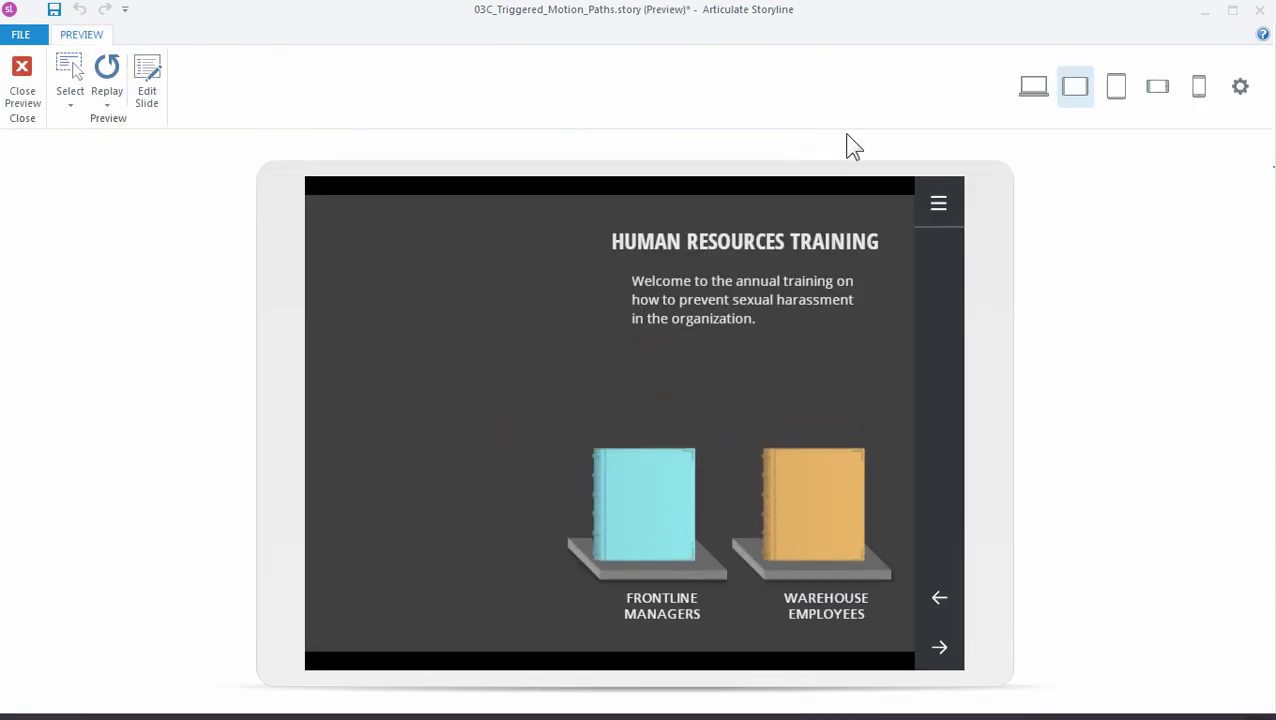
left_click(106, 75)
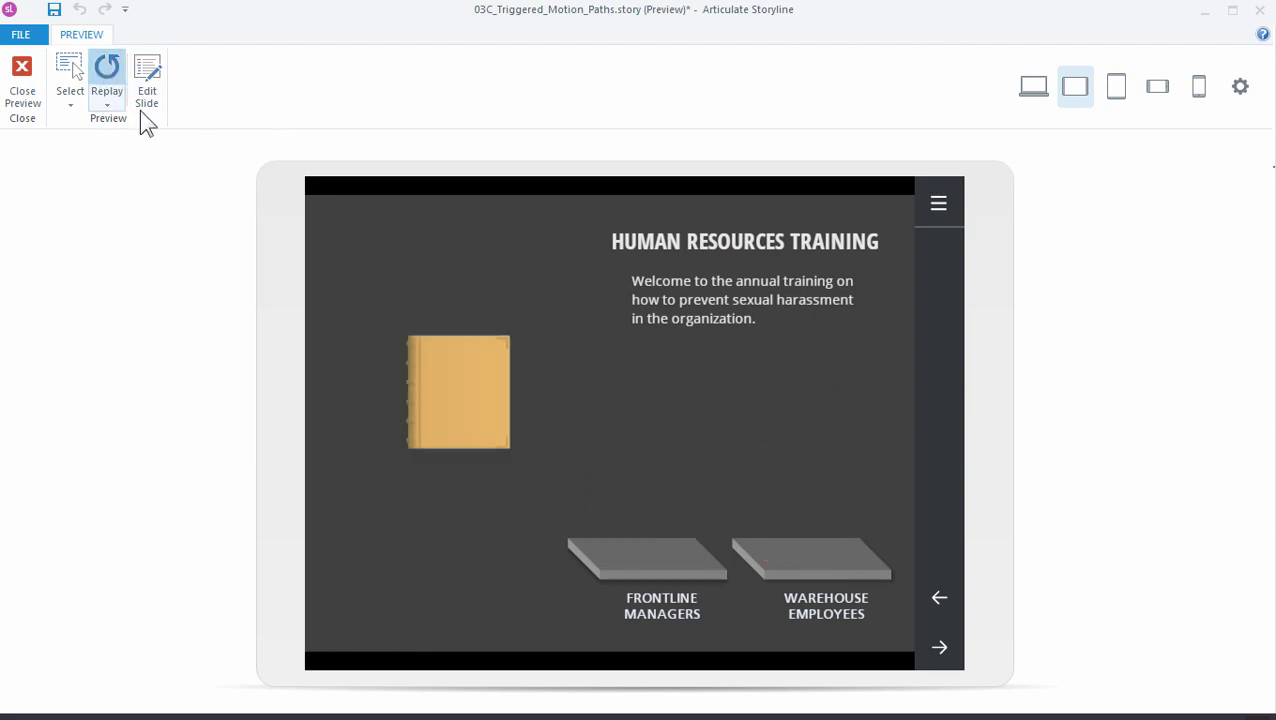
left_click(434, 395)
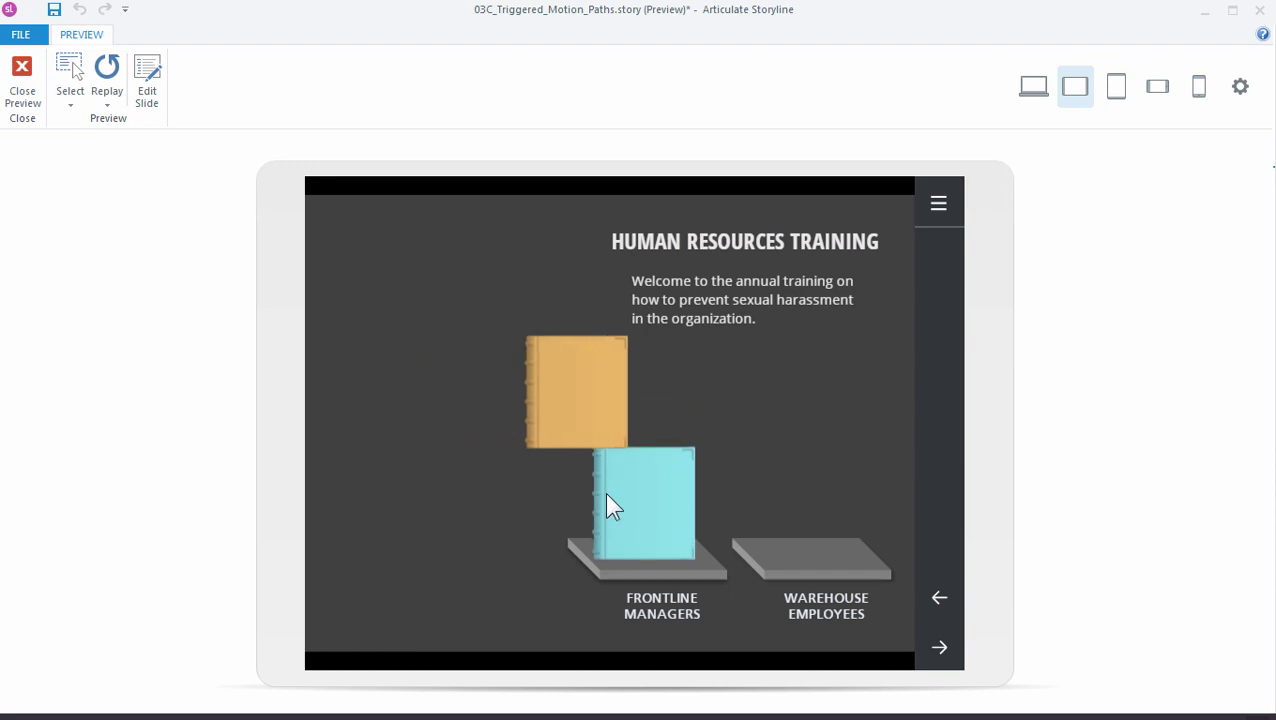
left_click(22, 80)
Step: Show Group 1, the Sexual Harassment book, on the slide
left_click(212, 561)
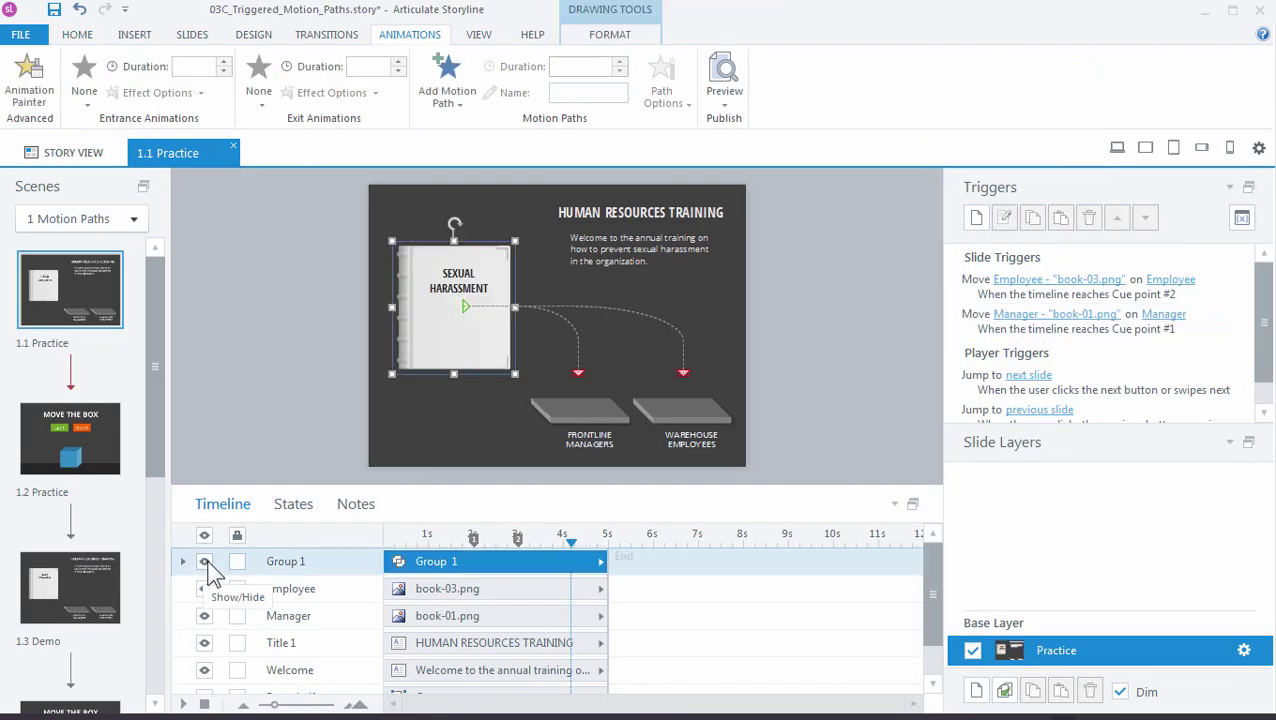